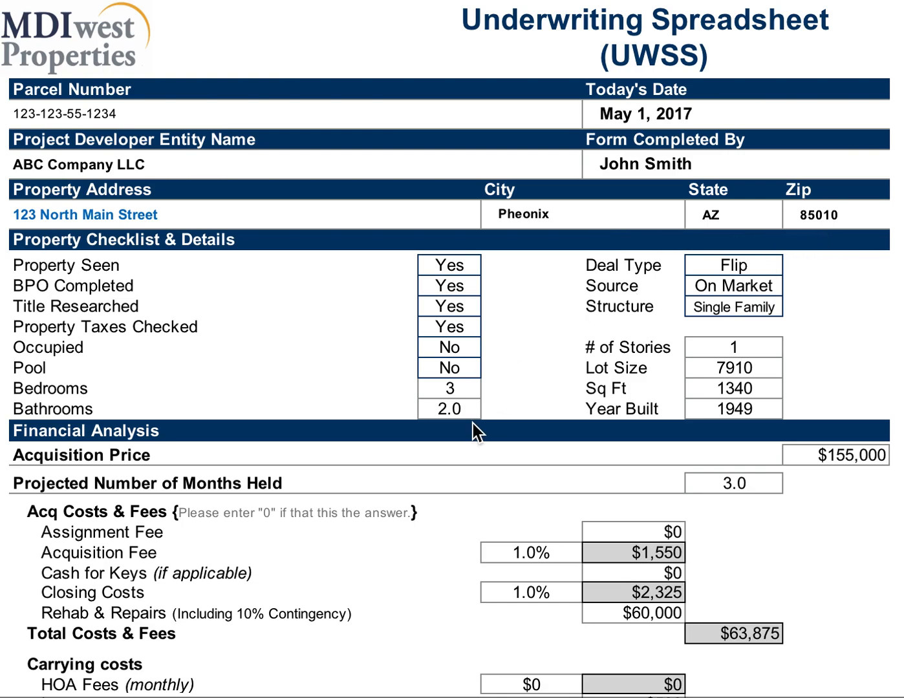
# Move from the completed sample to the blank underwriting form and review the answer choices for Property Seen
pyautogui.scroll(-3, 227, 277)
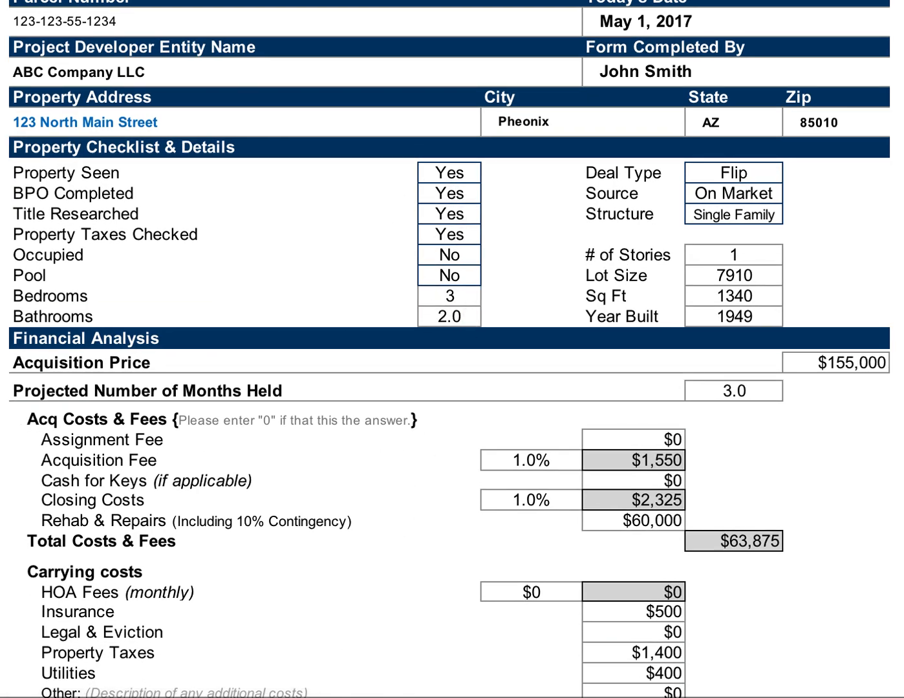
pyautogui.click(532, 593)
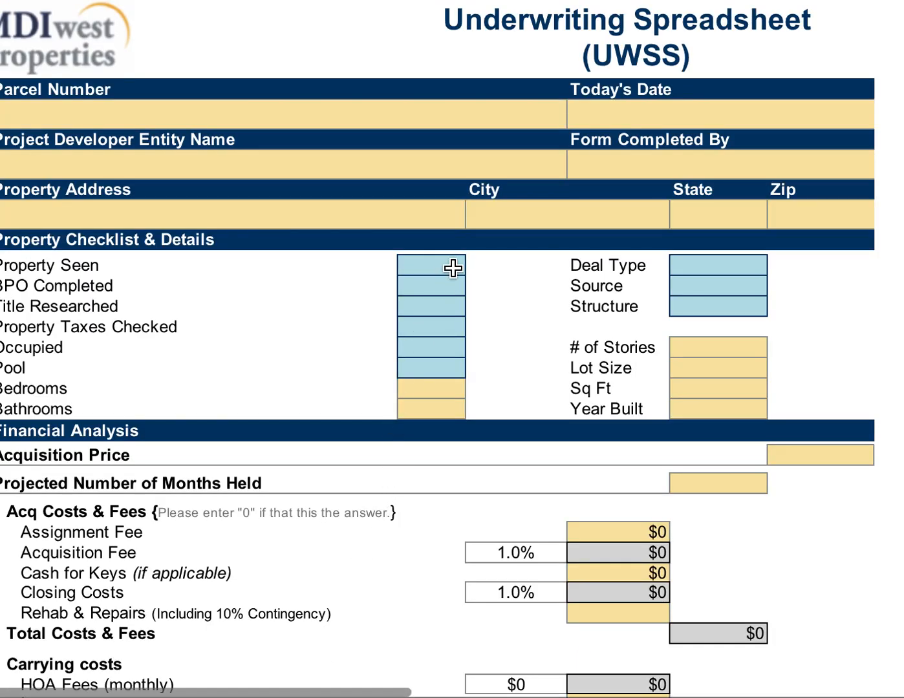
pyautogui.click(459, 266)
pyautogui.click(474, 264)
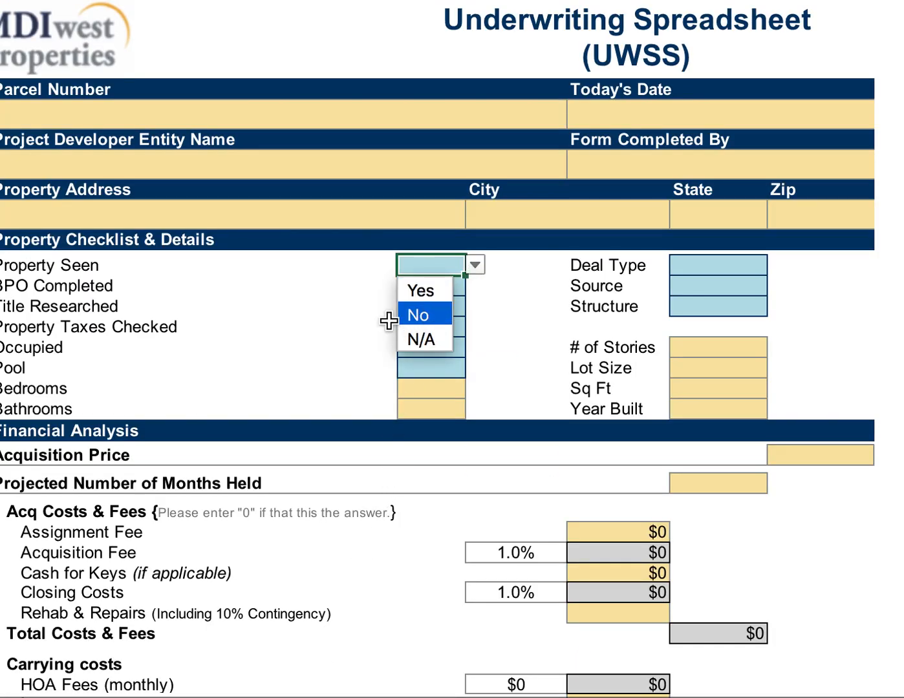
pyautogui.hscroll(-2, 388, 318)
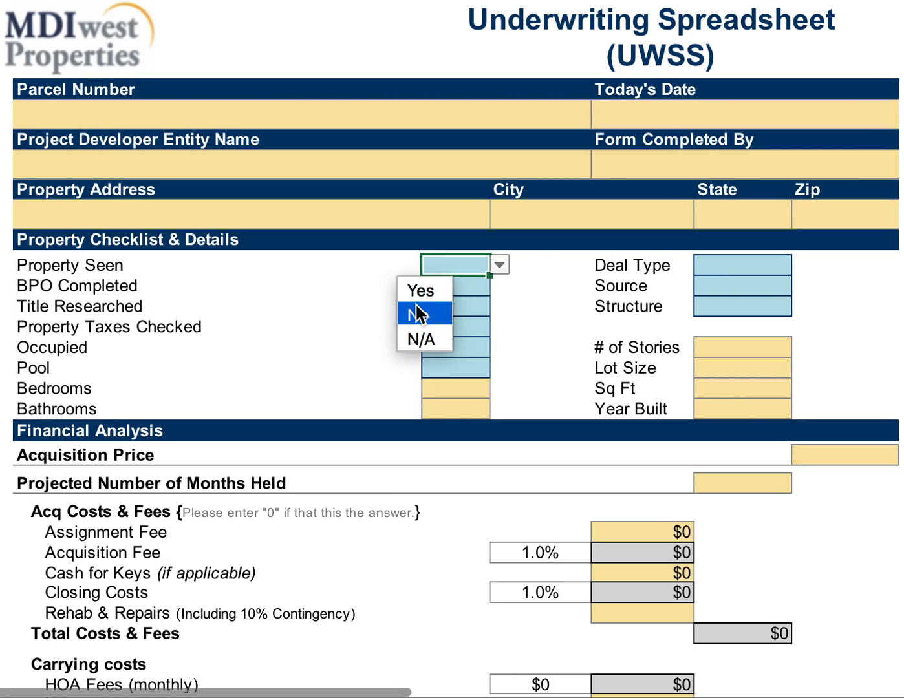
pyautogui.click(465, 296)
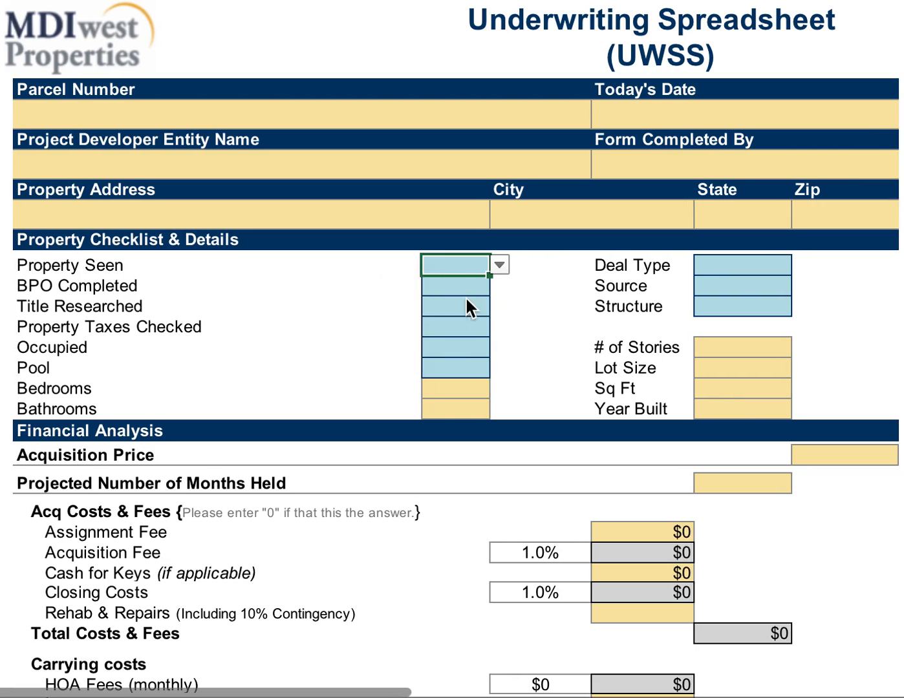
# Review the answer choices for BPO Completed and Title Researched in the property checklist
pyautogui.click(490, 287)
pyautogui.click(497, 285)
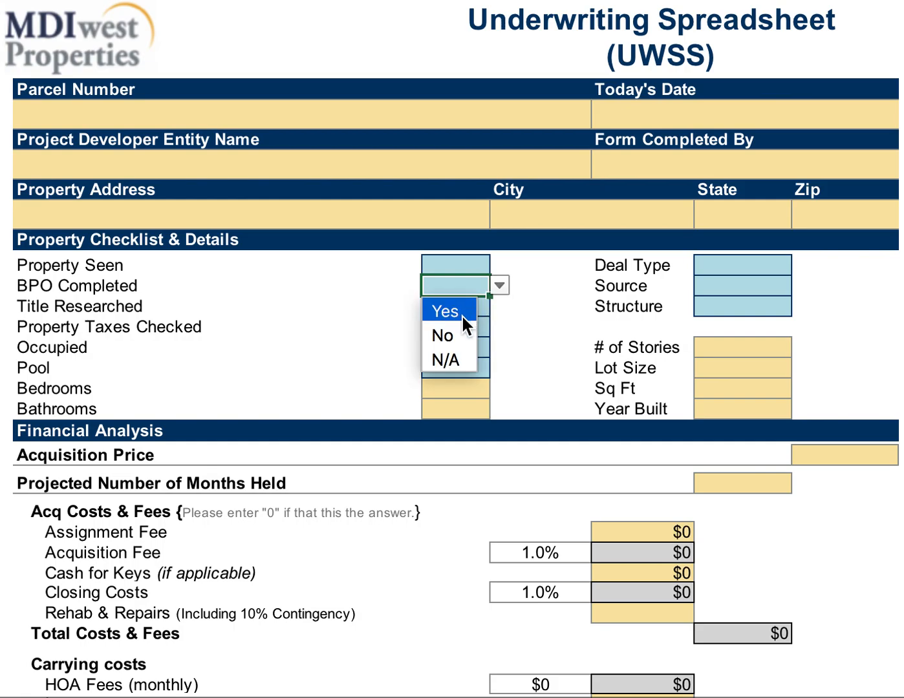
pyautogui.click(501, 286)
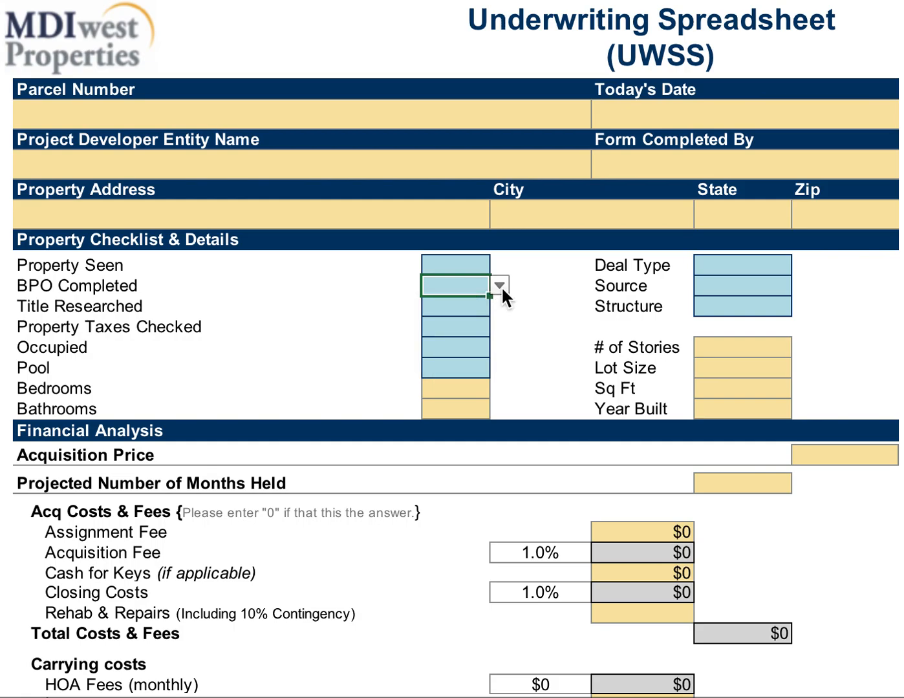
pyautogui.click(501, 286)
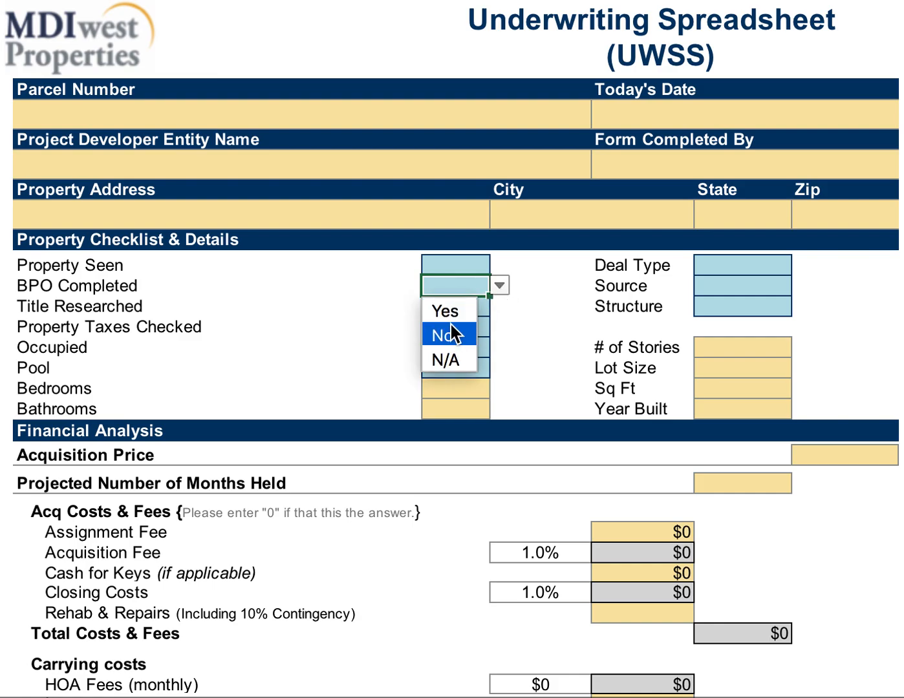
pyautogui.click(498, 288)
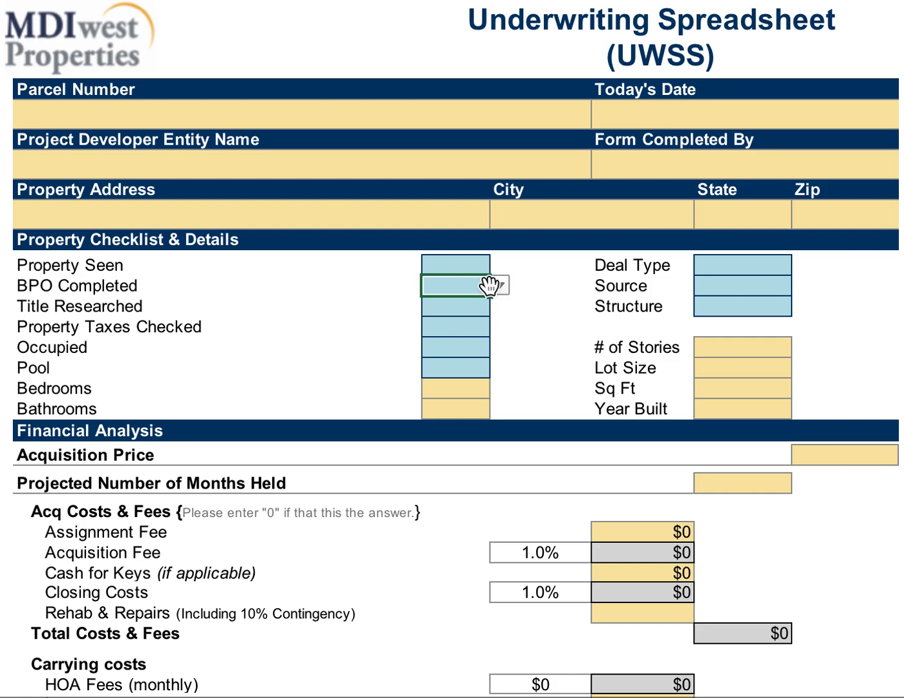
pyautogui.click(470, 303)
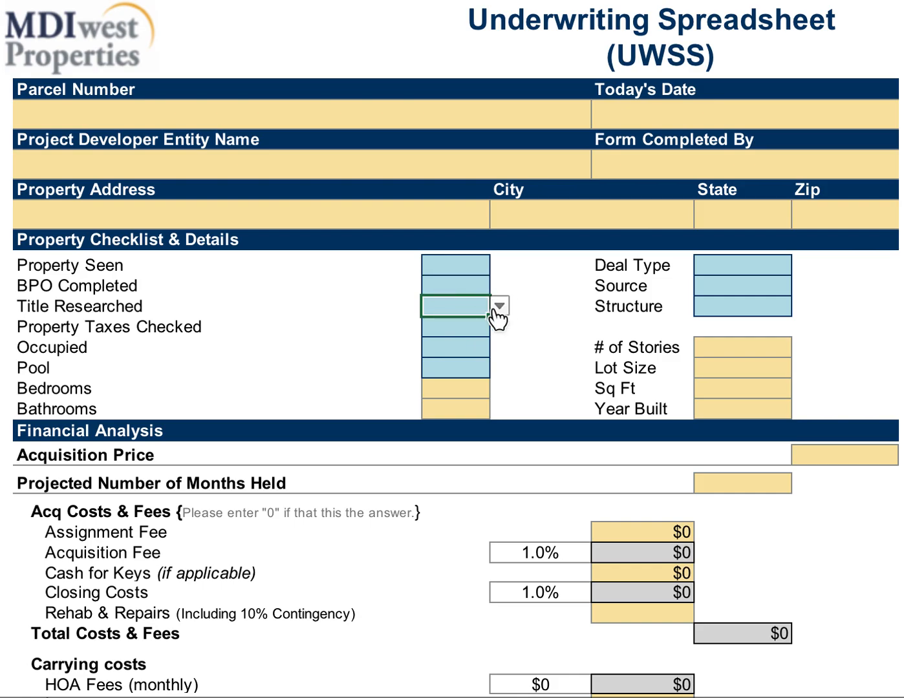
pyautogui.click(498, 307)
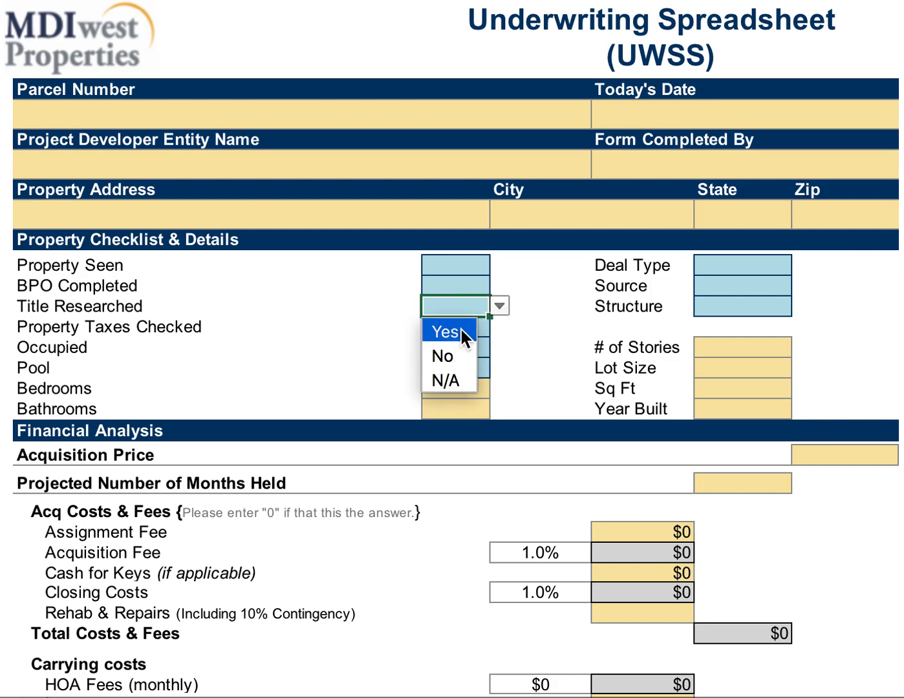
pyautogui.click(498, 341)
# Set Occupied to Yes in the property checklist
pyautogui.click(473, 335)
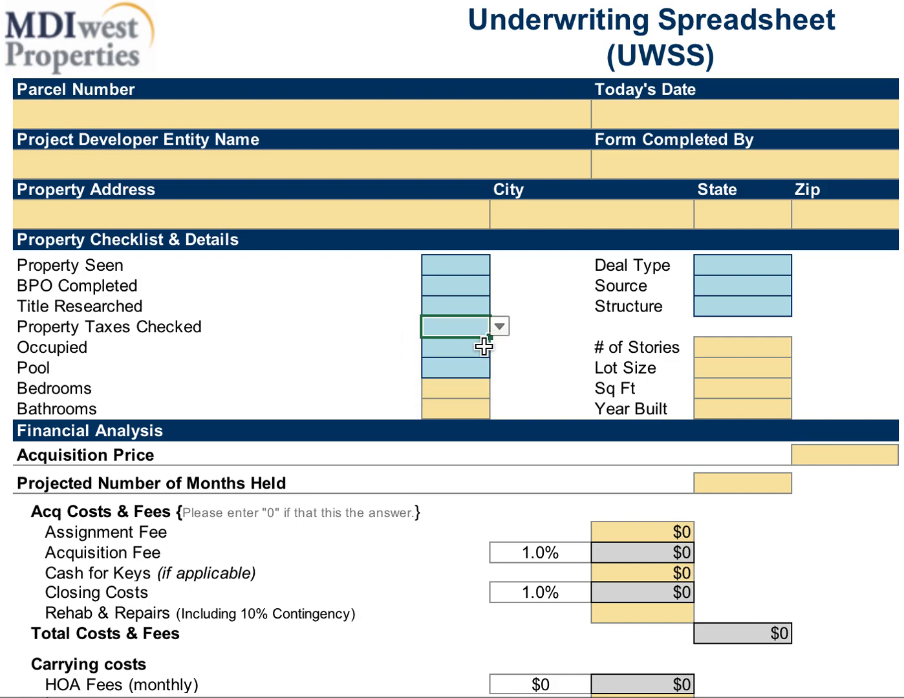
pyautogui.click(472, 349)
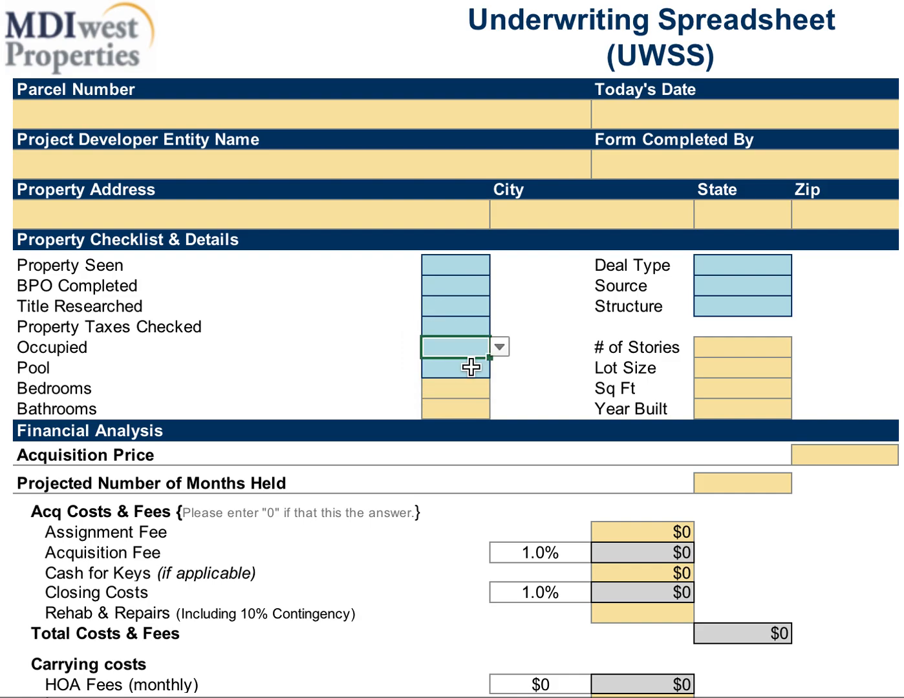
pyautogui.click(503, 352)
pyautogui.click(432, 372)
pyautogui.click(486, 309)
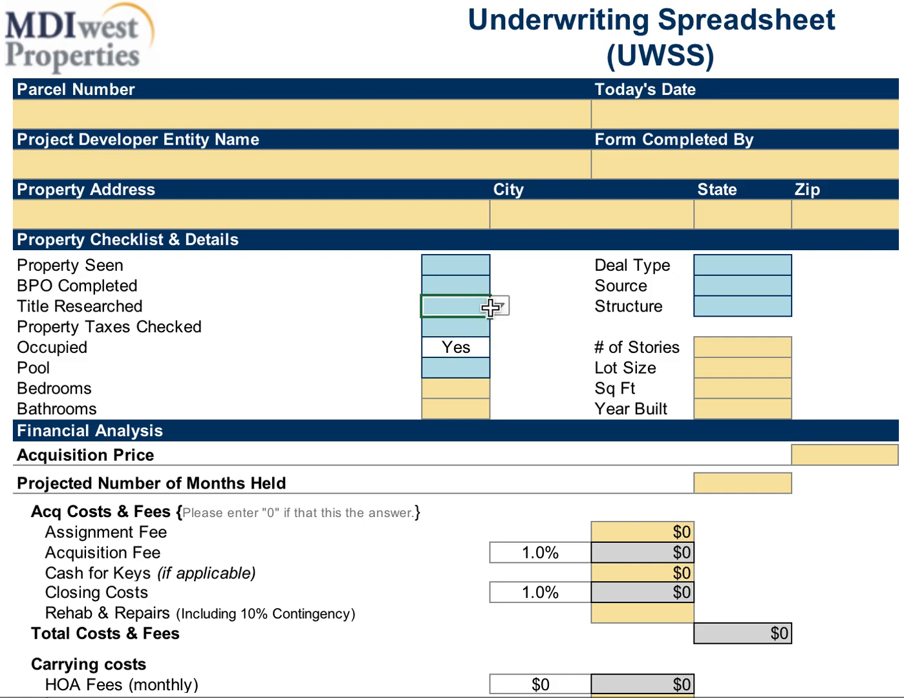
pyautogui.click(482, 388)
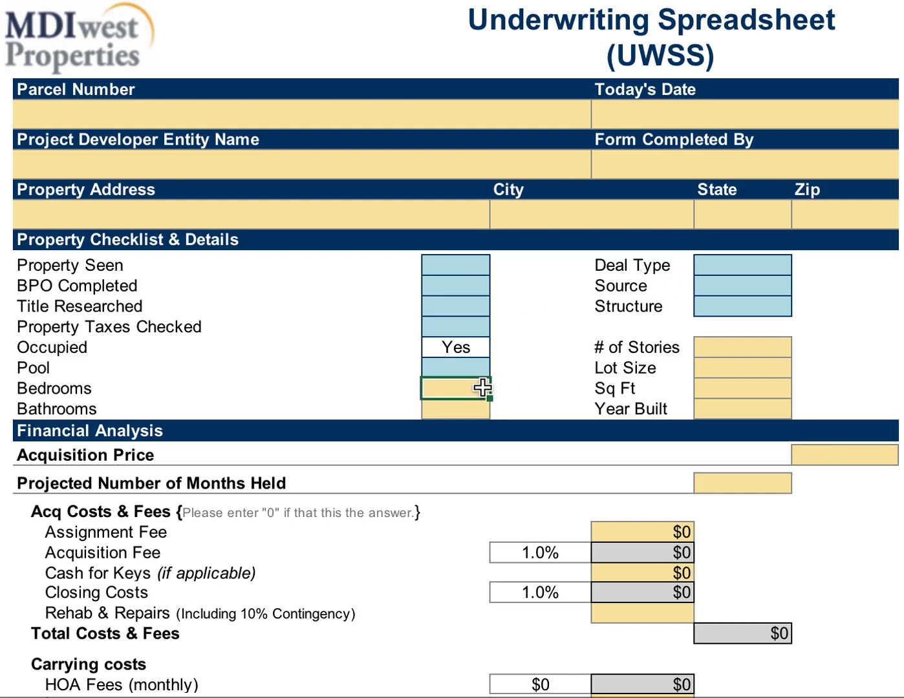
pyautogui.press('Return')
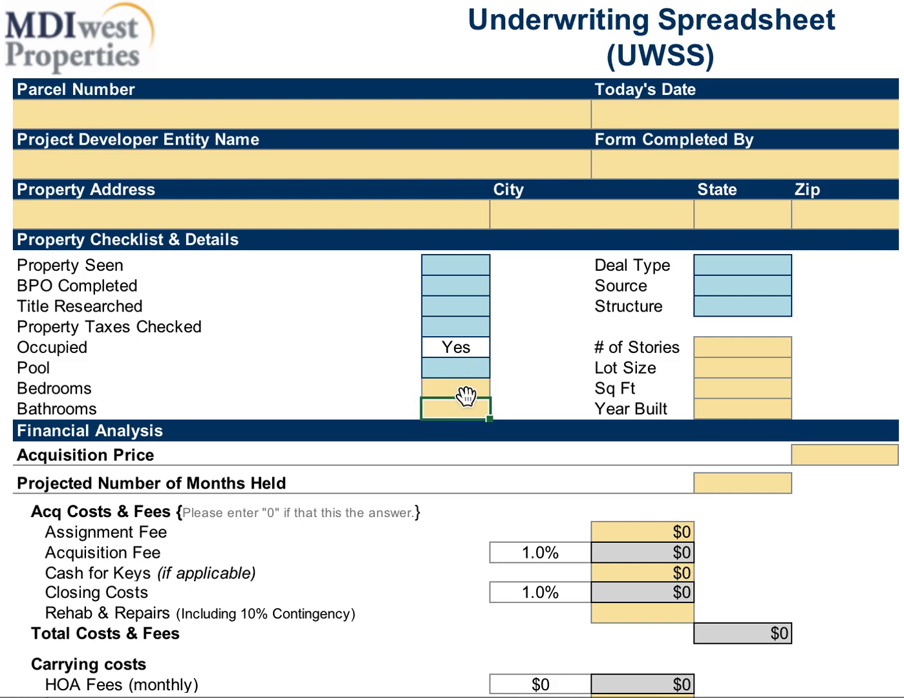
# Set the property's Deal Type to Flip and its Source to Wholesale
pyautogui.click(779, 269)
pyautogui.click(802, 264)
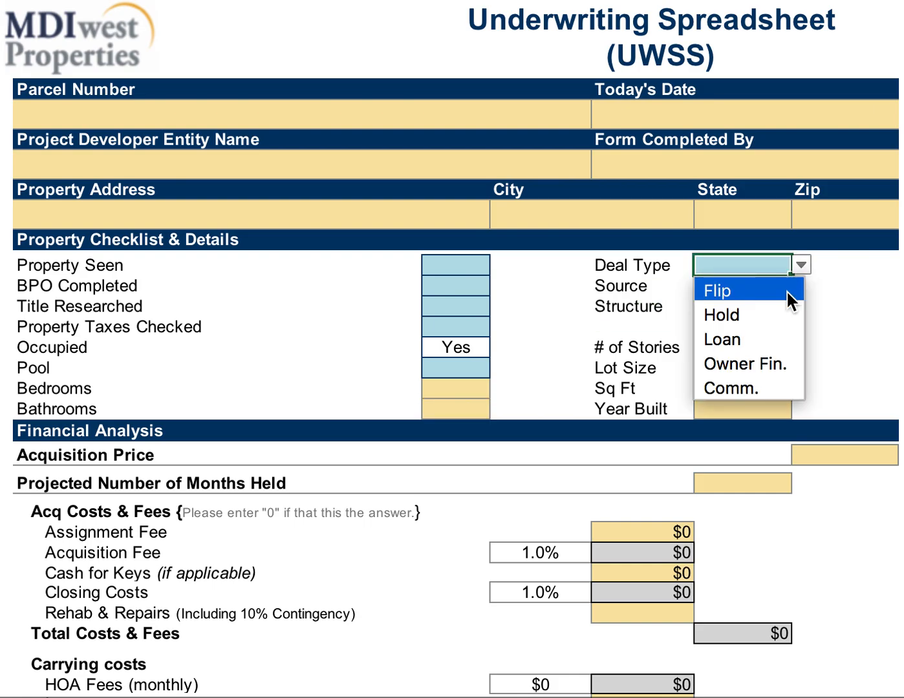
pyautogui.click(786, 290)
pyautogui.click(728, 286)
pyautogui.click(802, 285)
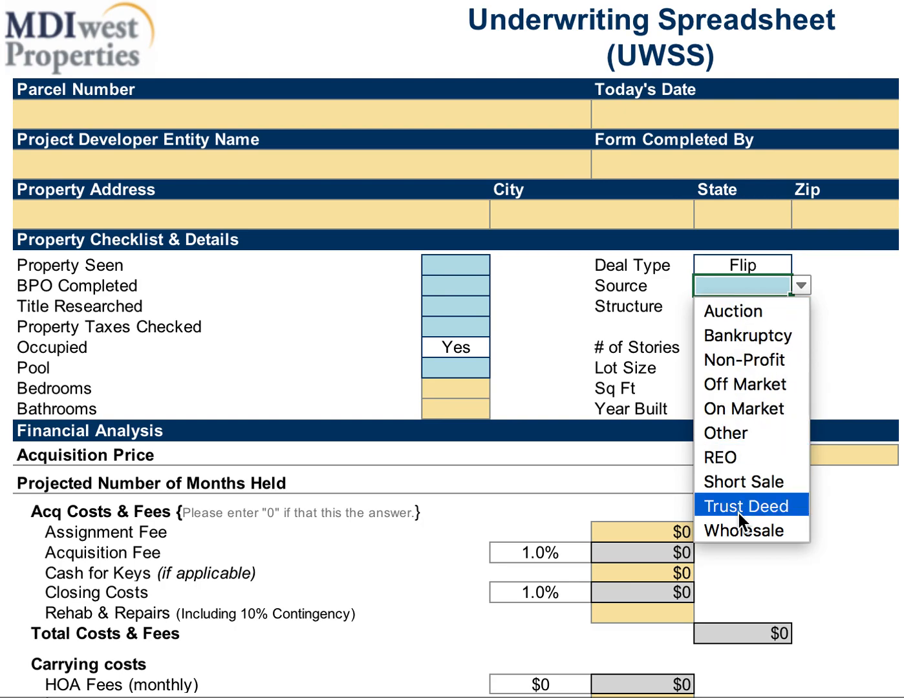
pyautogui.click(738, 531)
# Set the property's Structure to Single Family
pyautogui.click(714, 307)
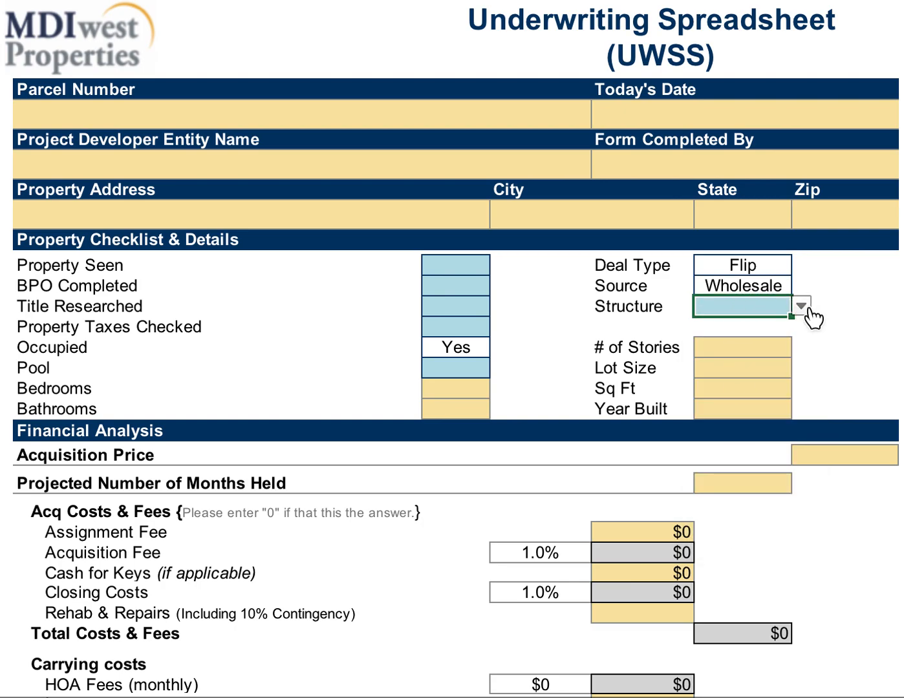
pyautogui.click(802, 309)
pyautogui.click(796, 332)
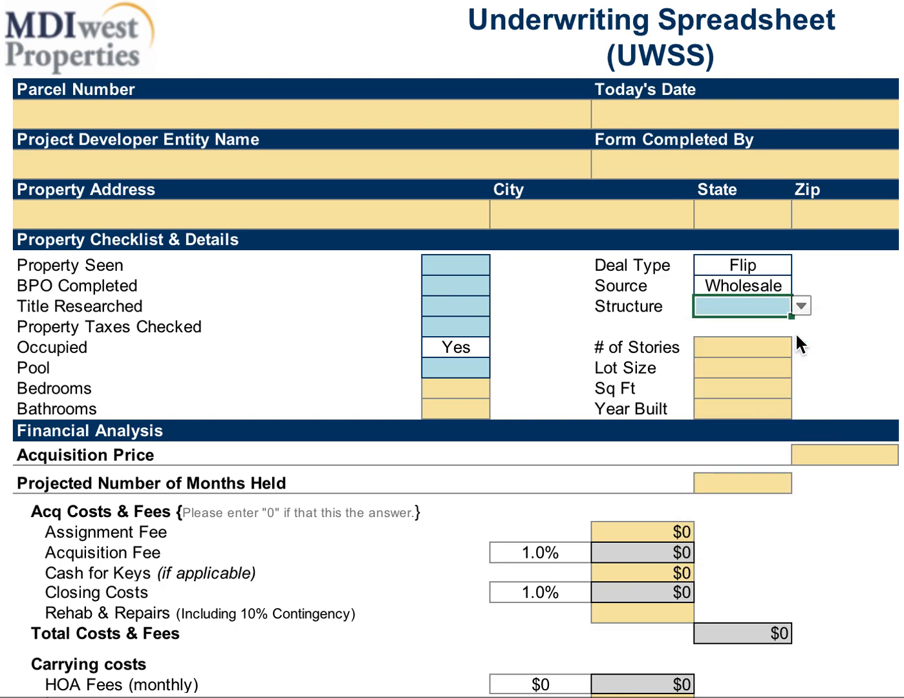
# Enter 2 for the number of stories and 4000 for the lot size
pyautogui.click(766, 352)
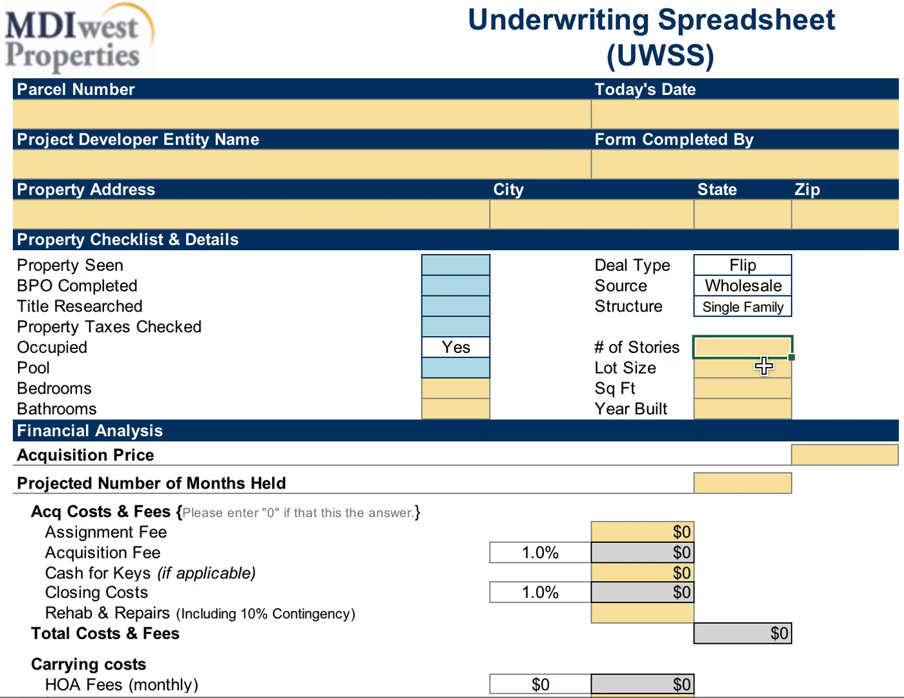
pyautogui.write('2')
pyautogui.press('Return')
pyautogui.write('4000')
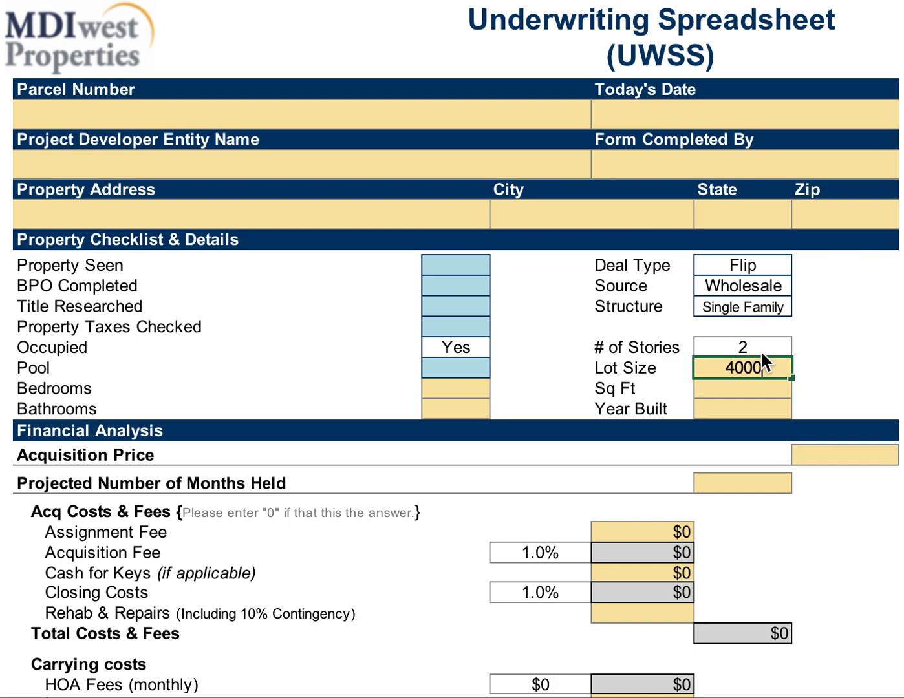
pyautogui.press('Return')
pyautogui.click(761, 409)
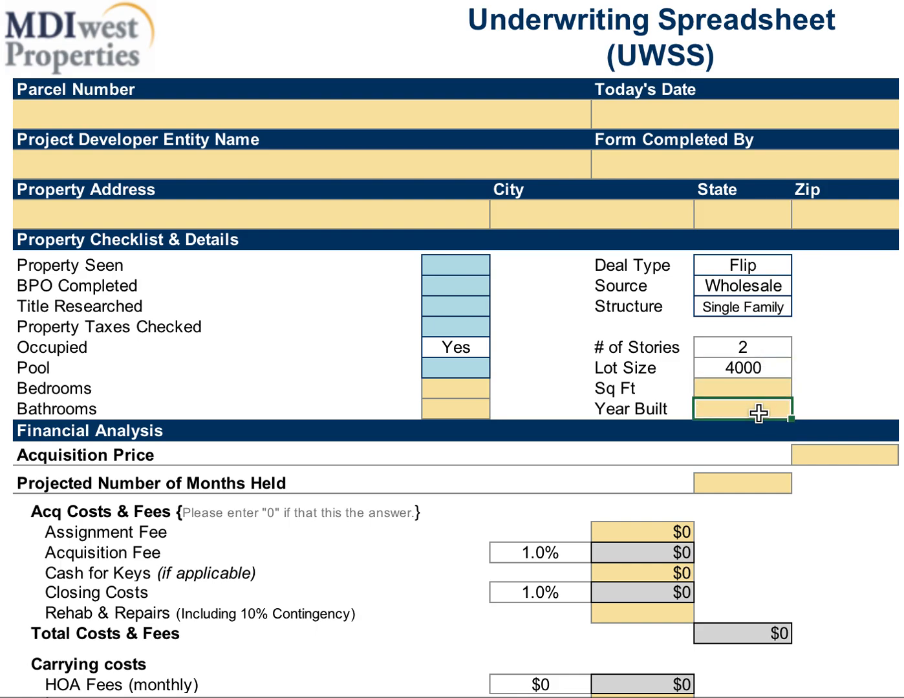
# Enter an Acquisition Price of 155000 in the Financial Analysis section
pyautogui.scroll(-5, 759, 412)
pyautogui.scroll(-3, 759, 413)
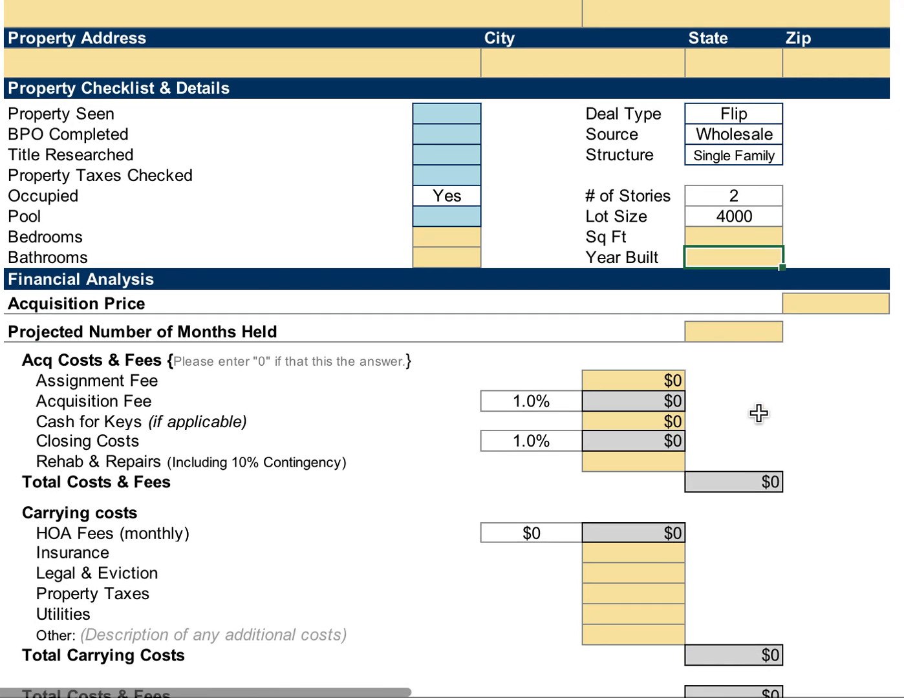
pyautogui.scroll(-5, 759, 412)
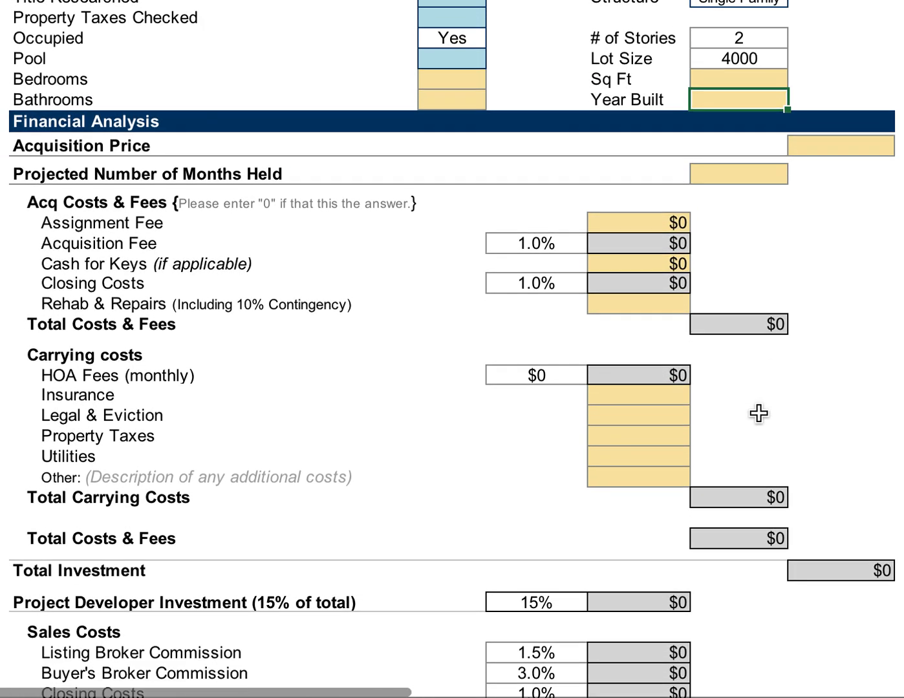
pyautogui.scroll(-1, 759, 413)
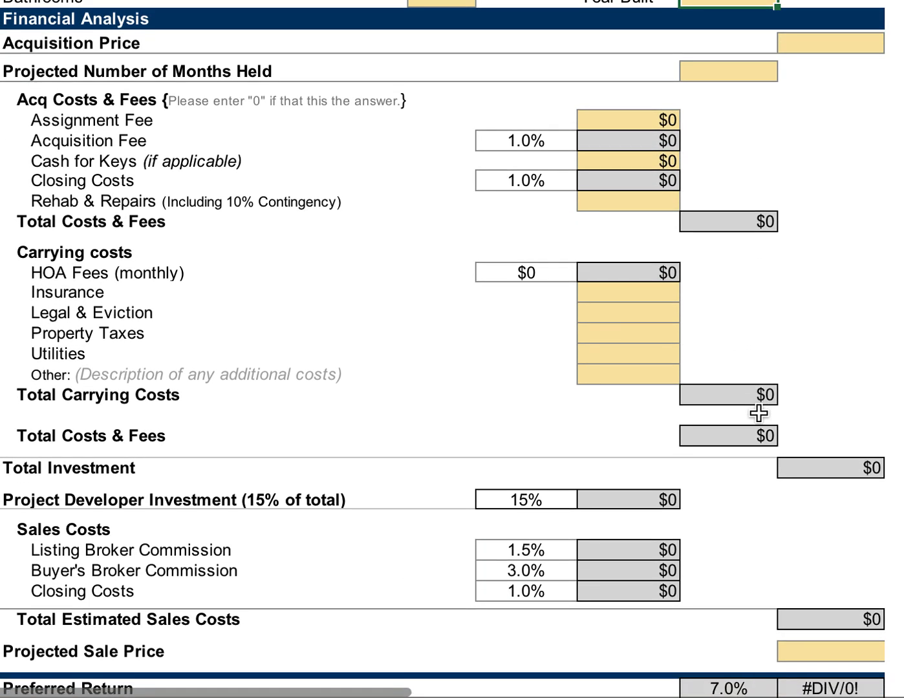
pyautogui.click(814, 40)
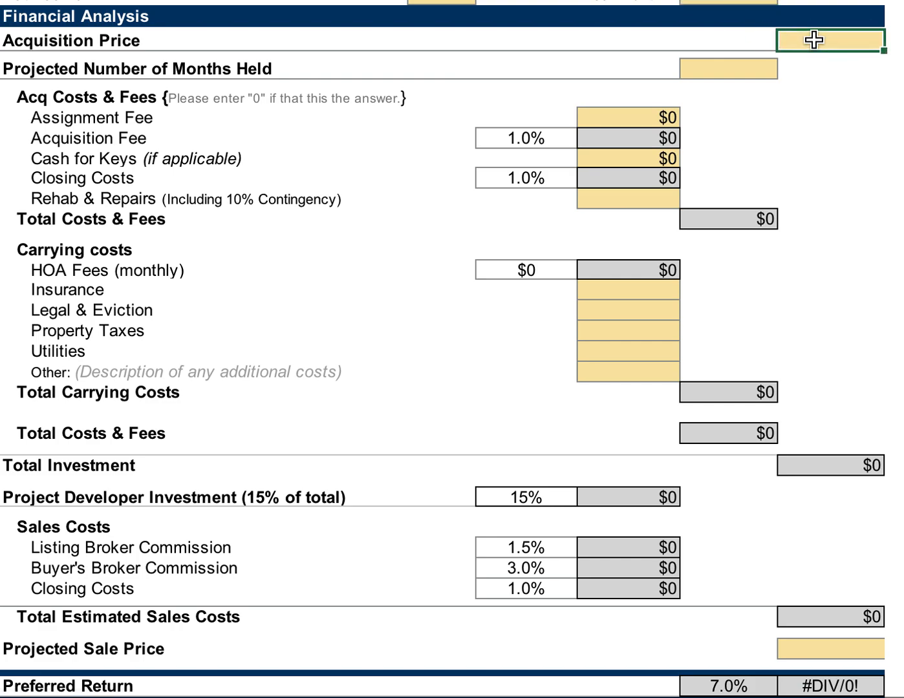
pyautogui.write('155000')
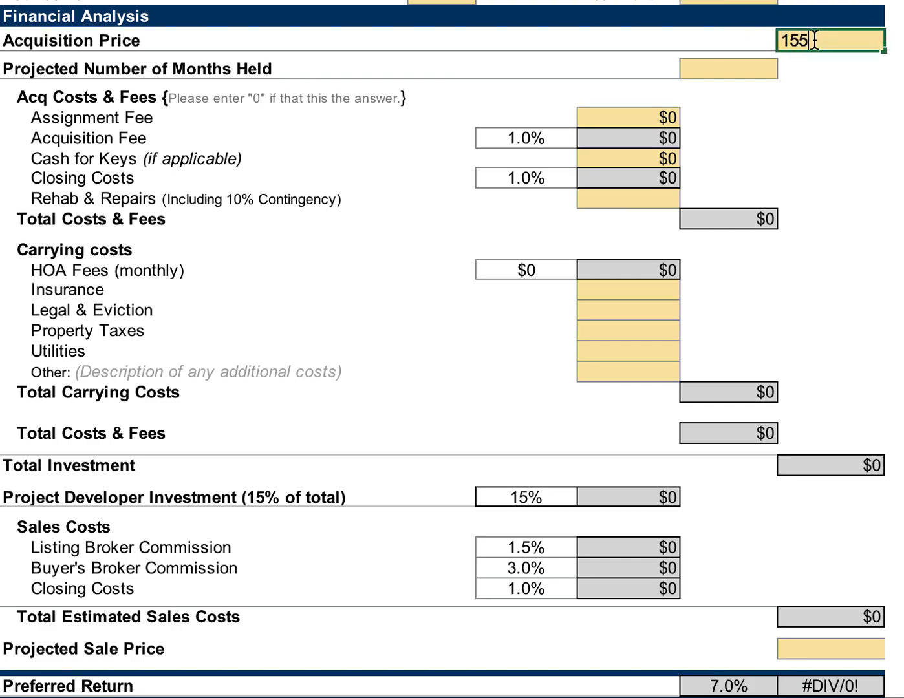
pyautogui.press('Return')
# Set the Projected Number of Months Held to 5
pyautogui.click(748, 66)
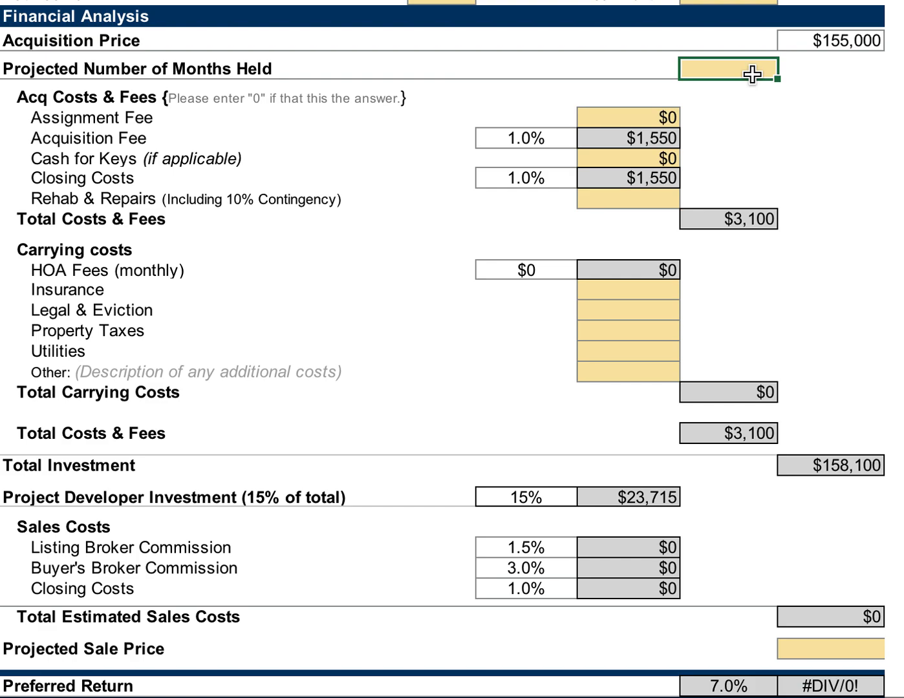
pyautogui.write('5')
pyautogui.press('Return')
pyautogui.click(744, 71)
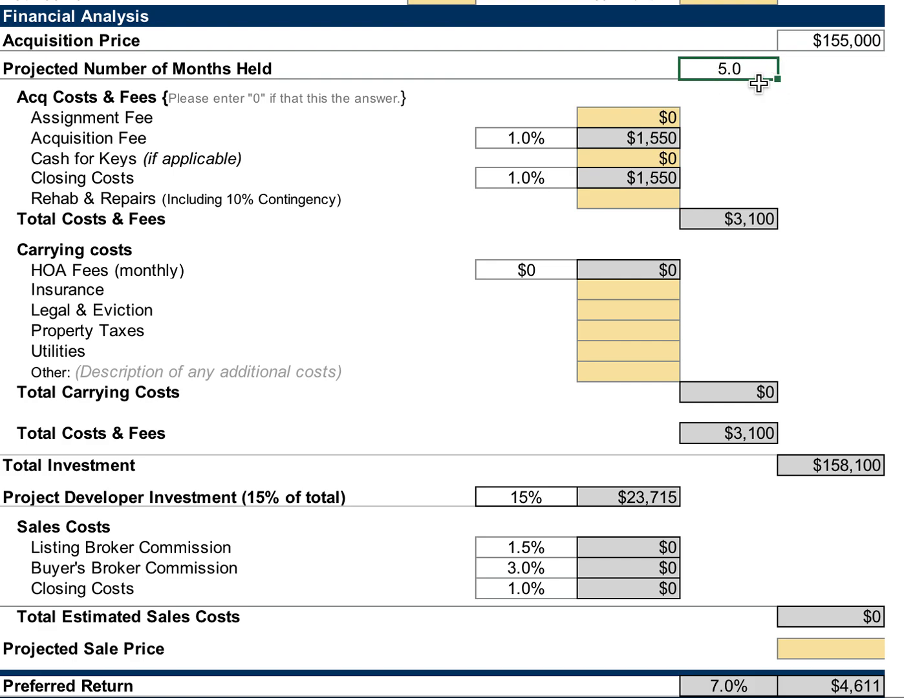
# Examine the Assignment Fee, Acquisition Fee, Cash for Keys and Rehab & Repairs amounts under Acq Costs & Fees
pyautogui.click(654, 120)
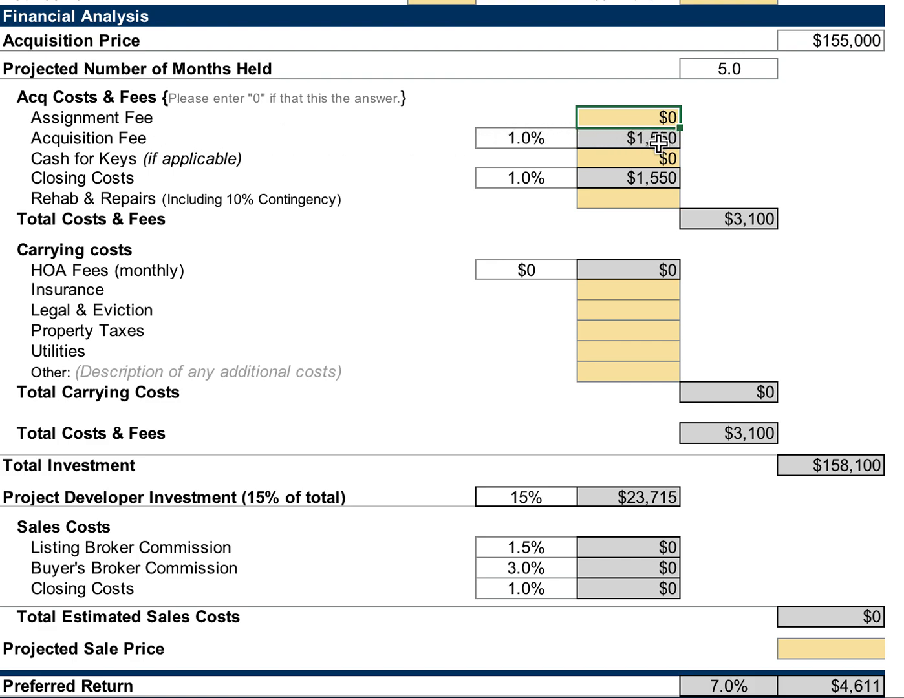
pyautogui.click(647, 161)
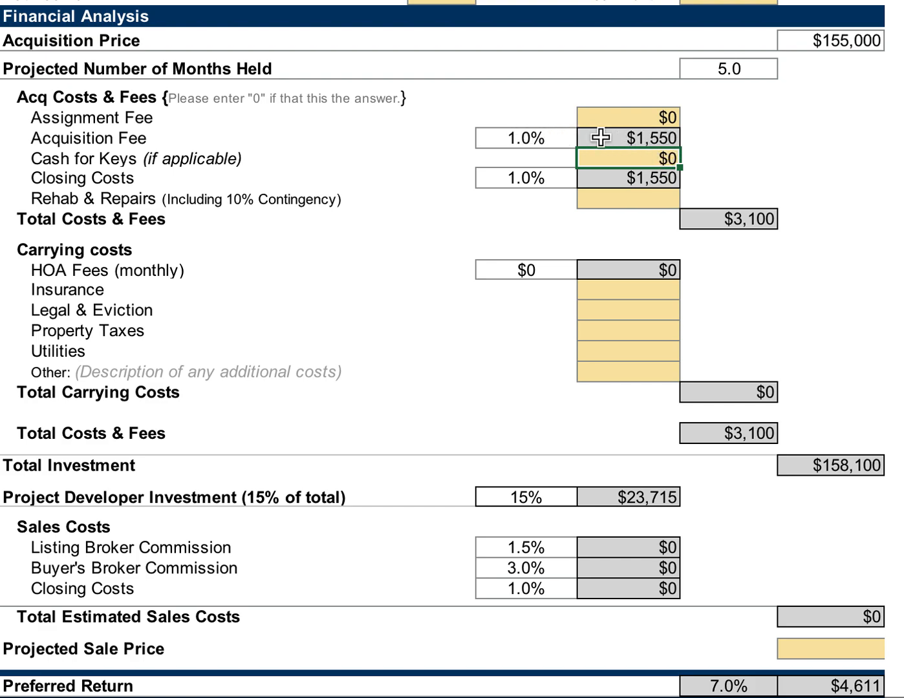
pyautogui.click(675, 121)
pyautogui.click(669, 138)
pyautogui.click(664, 159)
pyautogui.click(660, 197)
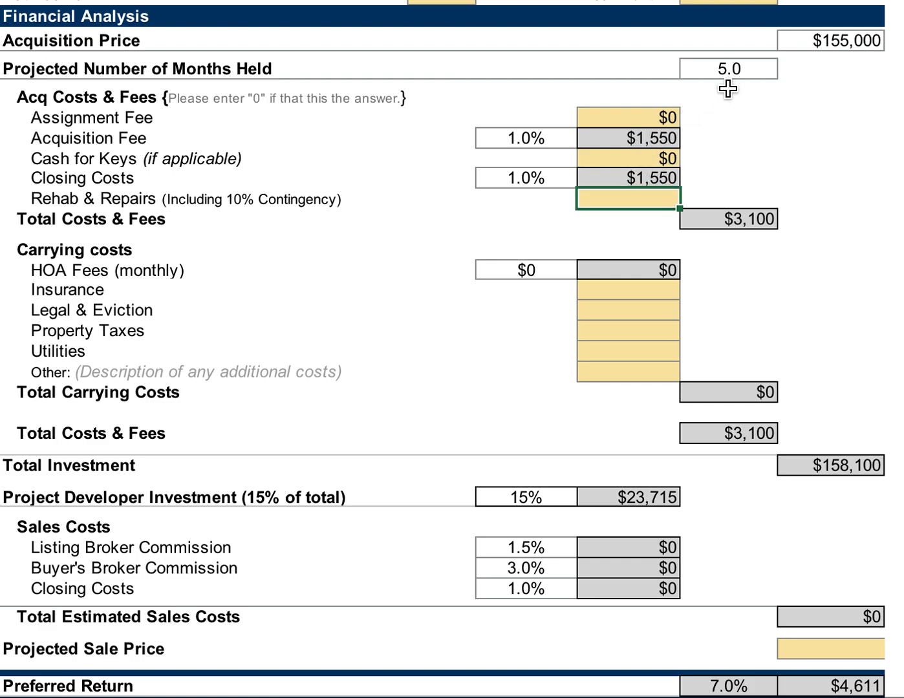
pyautogui.click(660, 158)
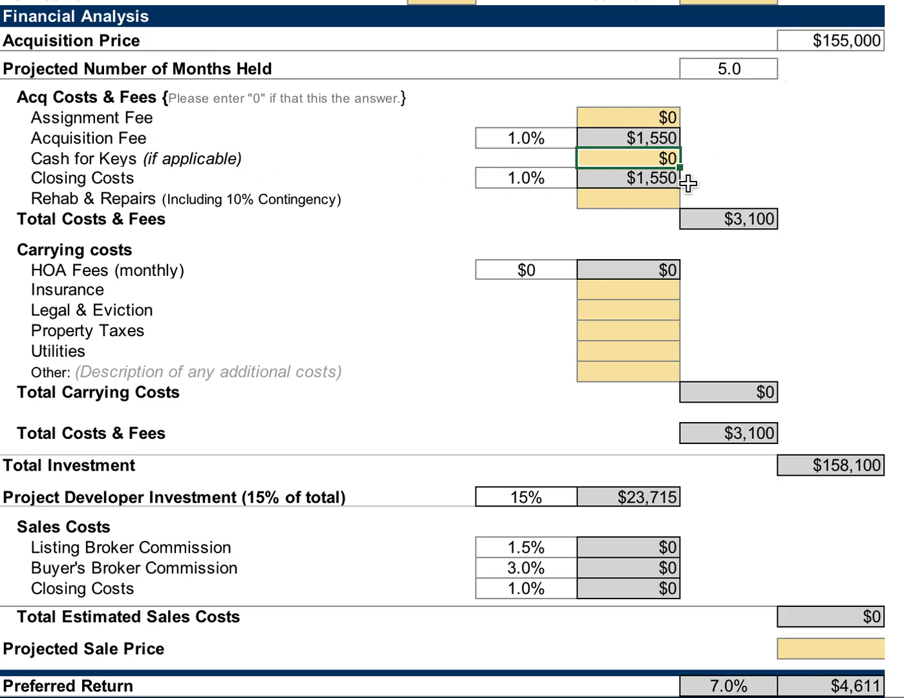
# Change the Closing Costs rate under Acq Costs & Fees to 2% and set it back to 1%
pyautogui.doubleClick(523, 178)
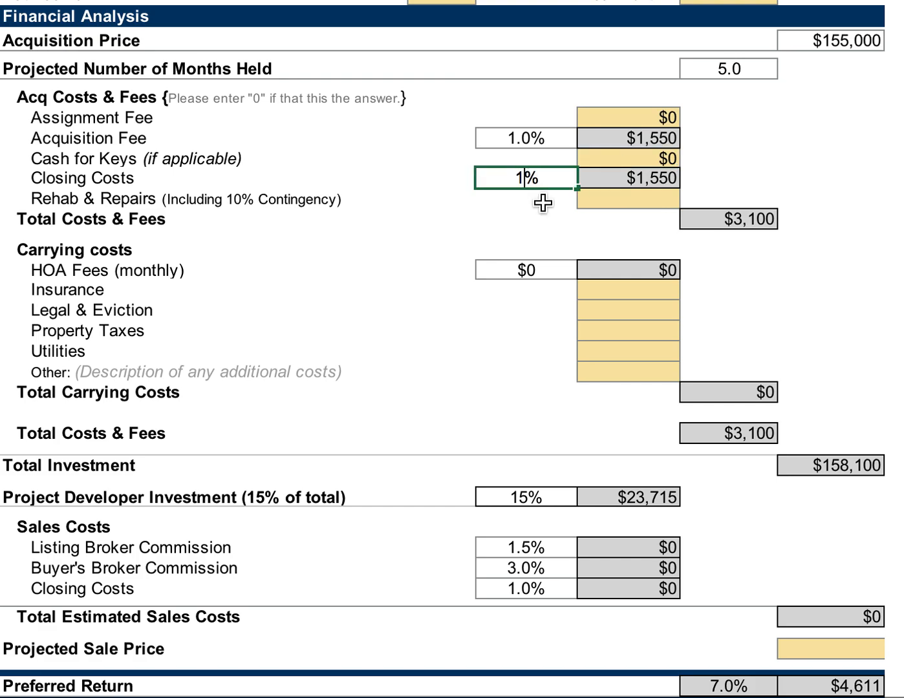
pyautogui.write('2')
pyautogui.press('Return')
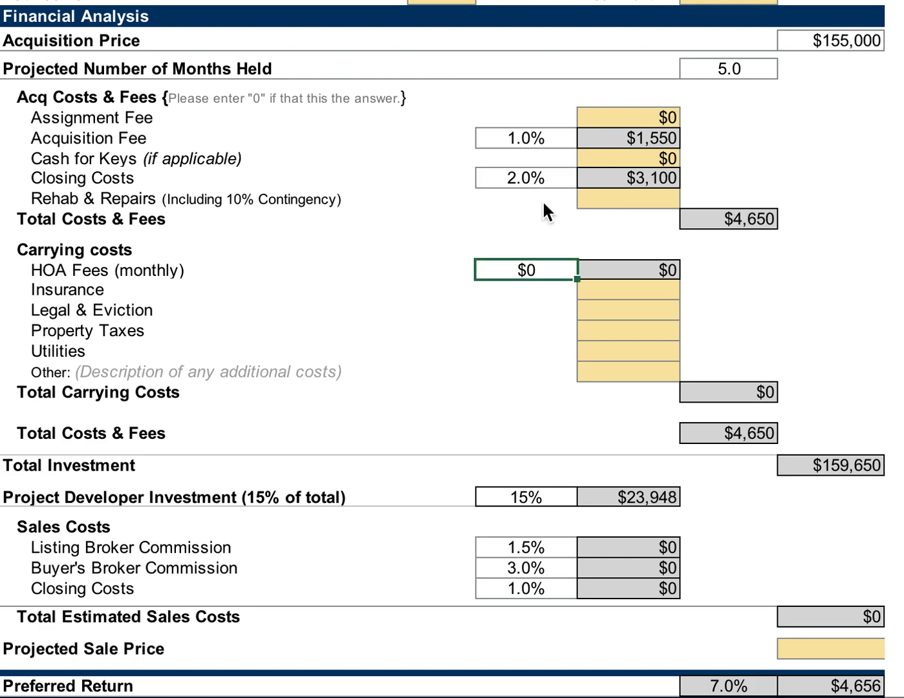
pyautogui.click(518, 181)
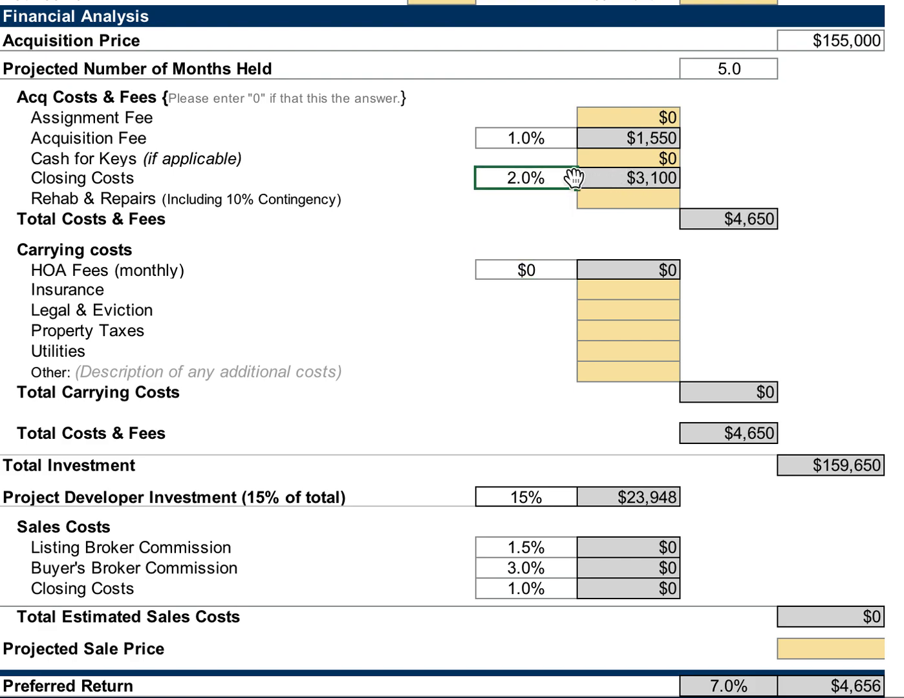
pyautogui.write('1')
pyautogui.press('Return')
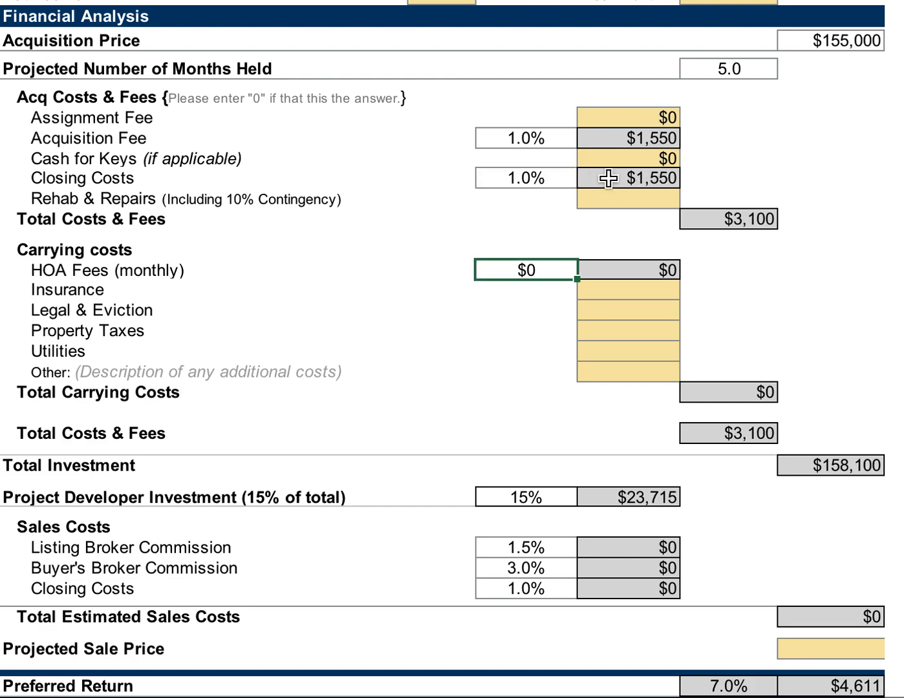
# Enter 60,000 for Rehab & Repairs and raise it to 66,000 to include the 10% contingency
pyautogui.click(626, 202)
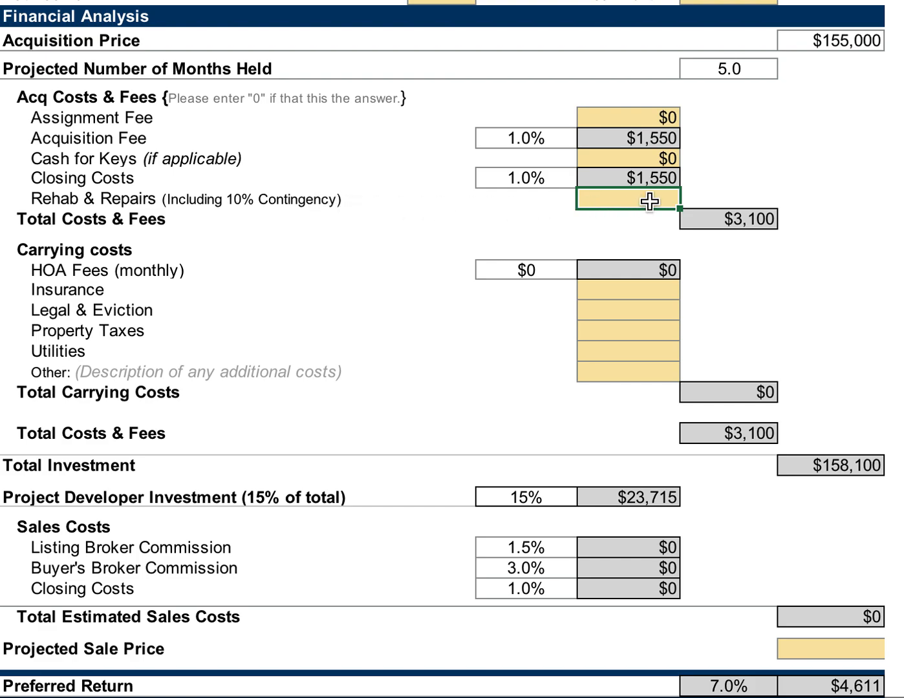
pyautogui.write('60,000')
pyautogui.press('Return')
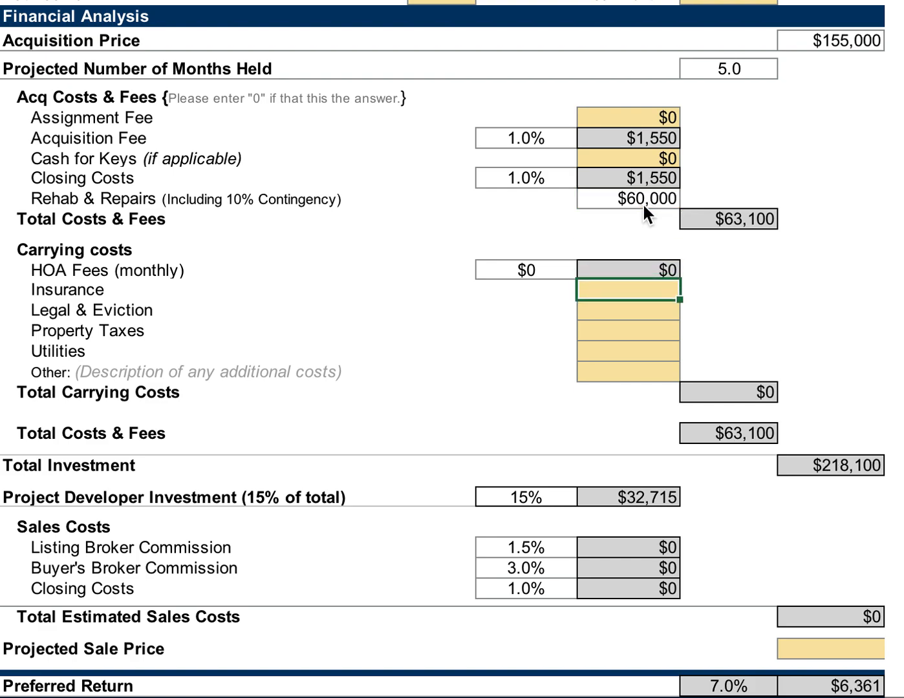
pyautogui.doubleClick(646, 201)
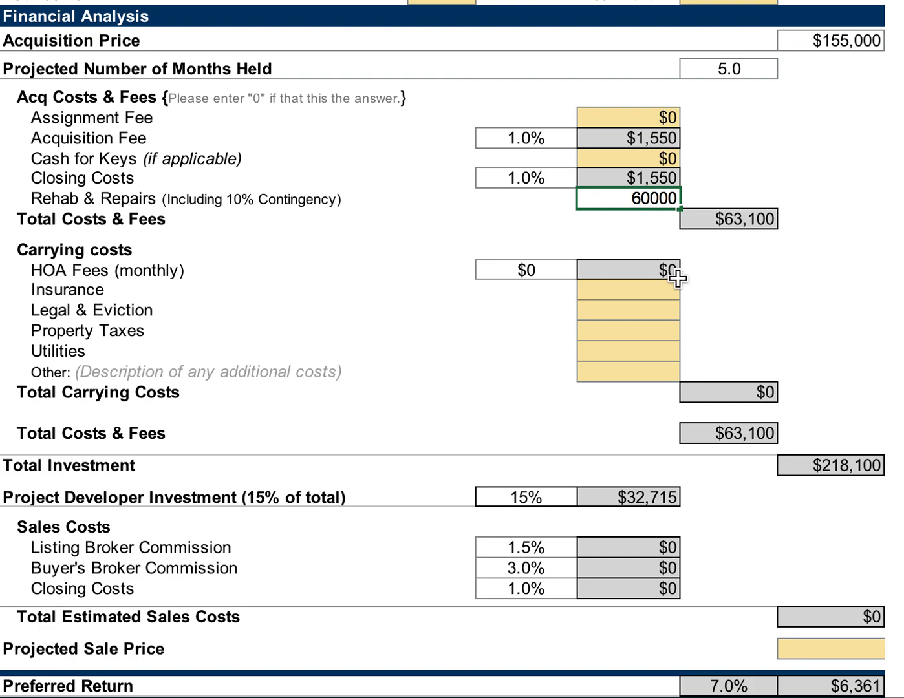
pyautogui.press('Return')
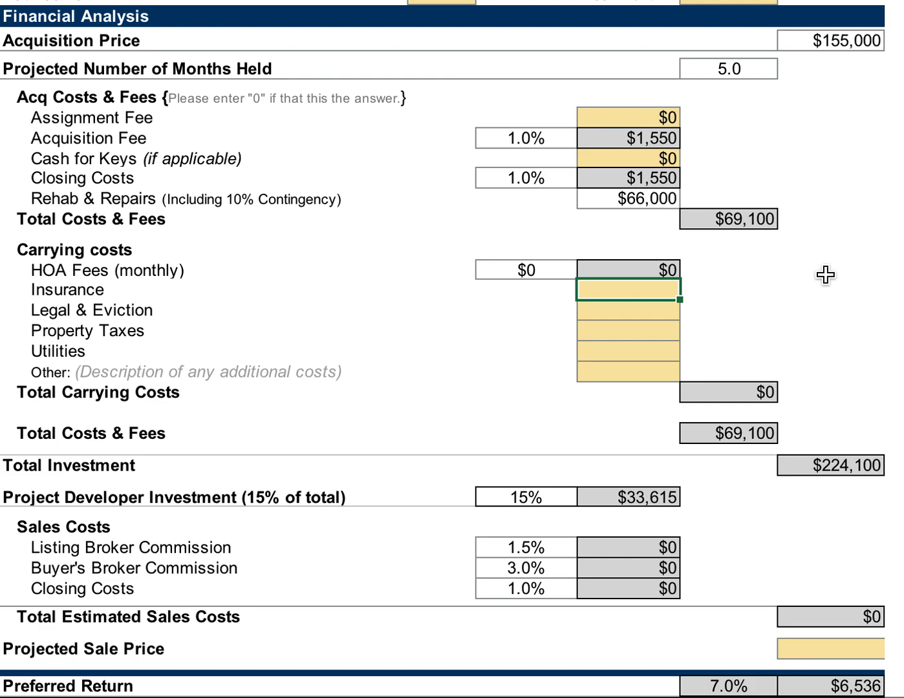
# Enter 20 as the monthly HOA Fees amount under Carrying costs
pyautogui.scroll(-1, 826, 274)
pyautogui.scroll(-1, 824, 273)
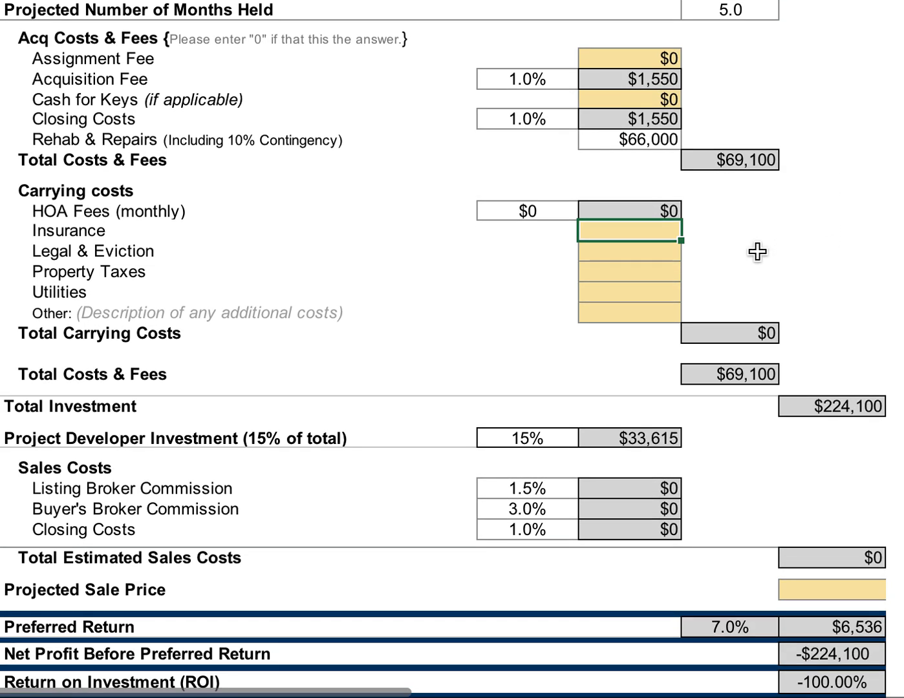
pyautogui.scroll(2, 759, 252)
pyautogui.hscroll(-1, 760, 252)
pyautogui.hscroll(1, 758, 252)
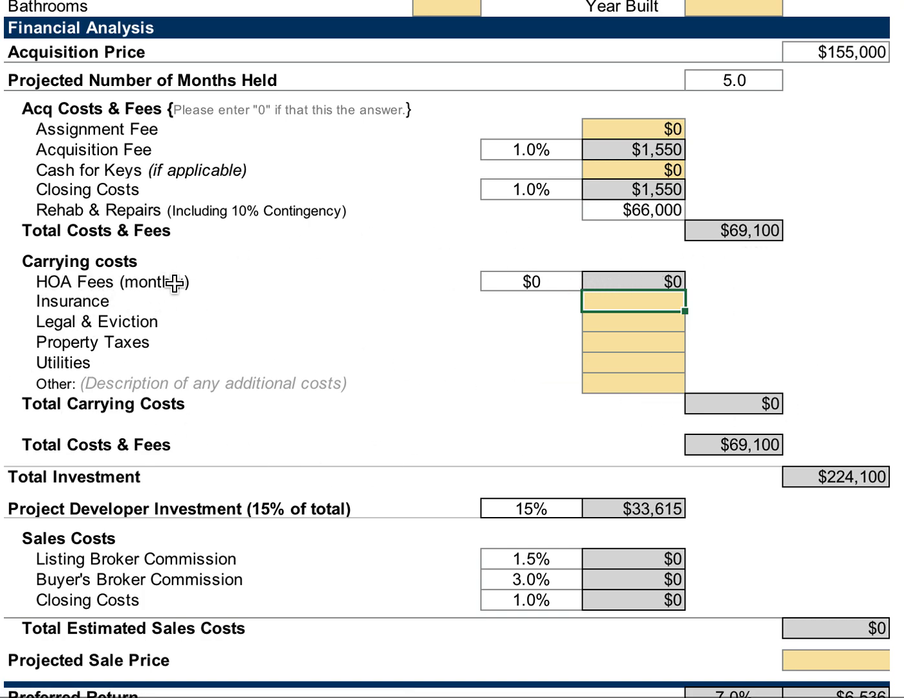
pyautogui.click(532, 284)
pyautogui.write('2')
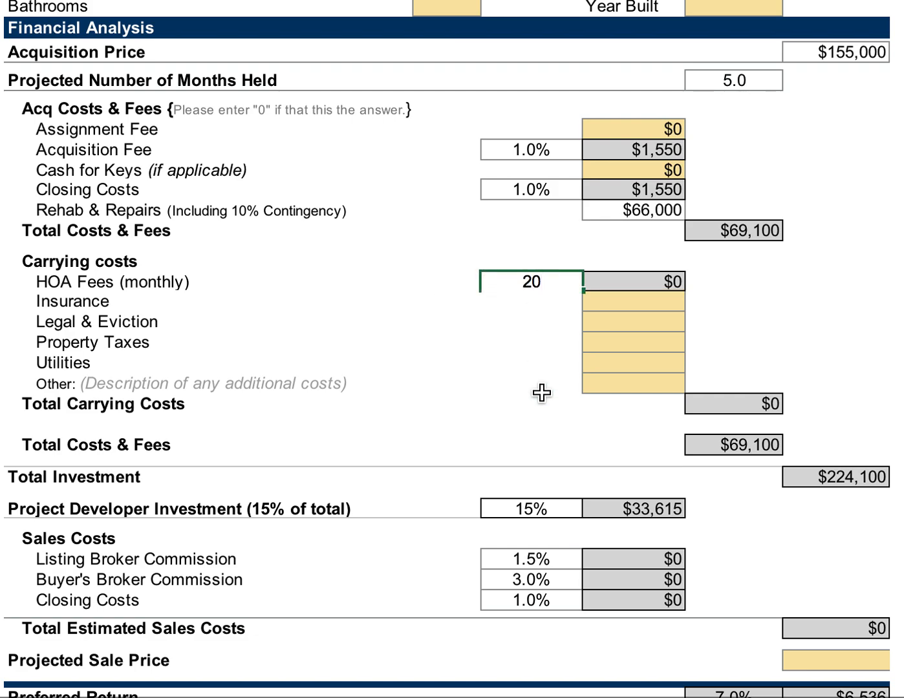
pyautogui.press('Return')
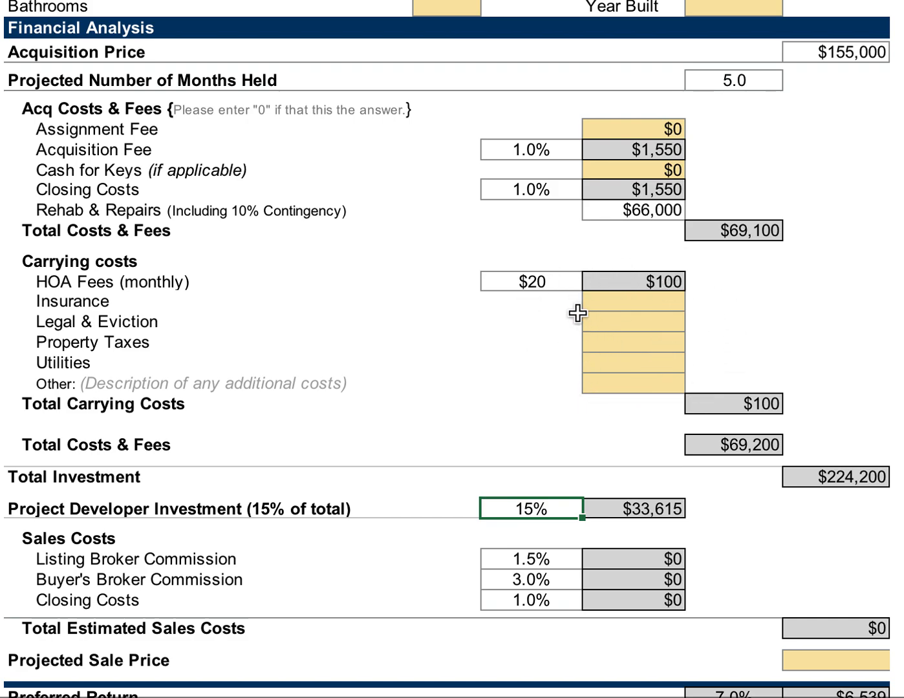
# Clear the monthly HOA Fees amount and enter 500 for Insurance under Carrying costs
pyautogui.click(523, 281)
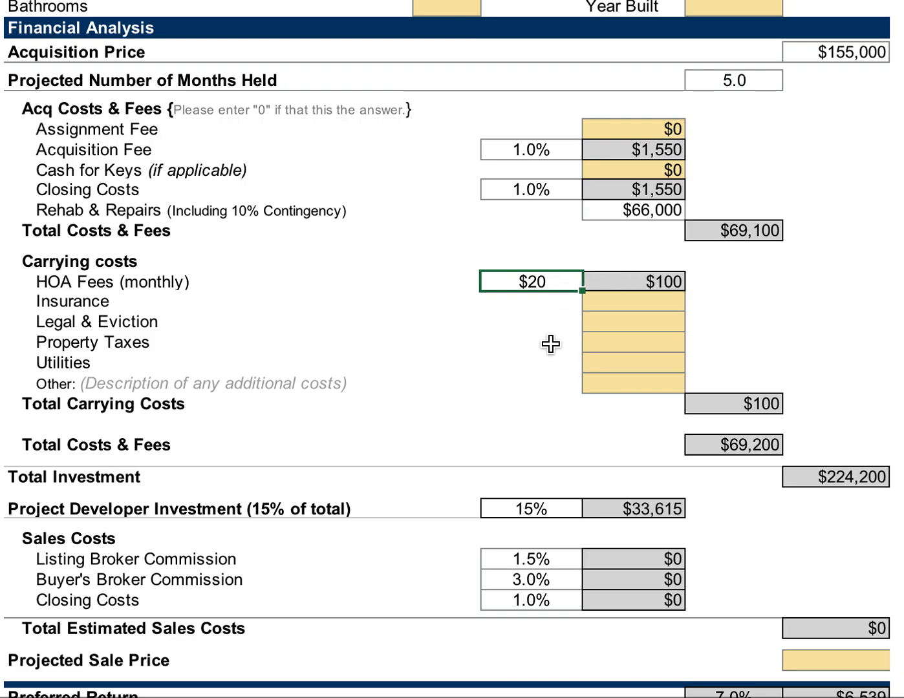
pyautogui.press('Delete')
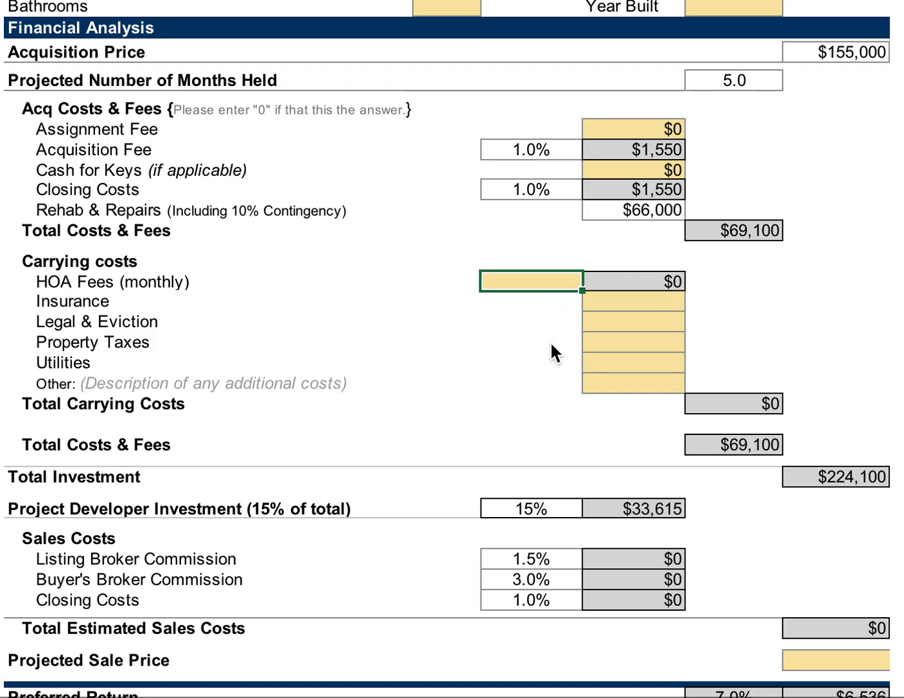
pyautogui.click(624, 305)
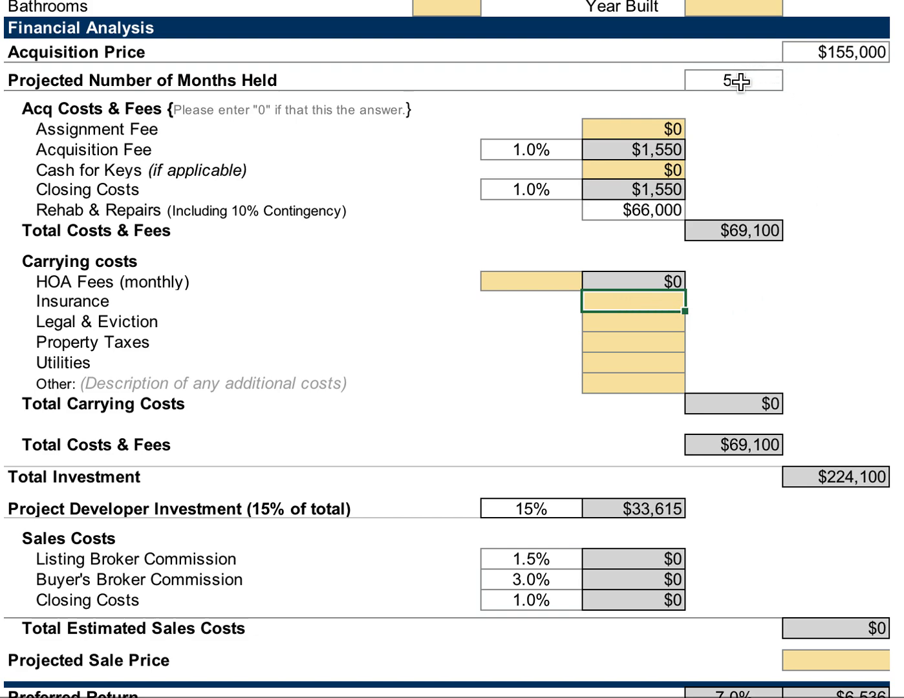
pyautogui.write('500')
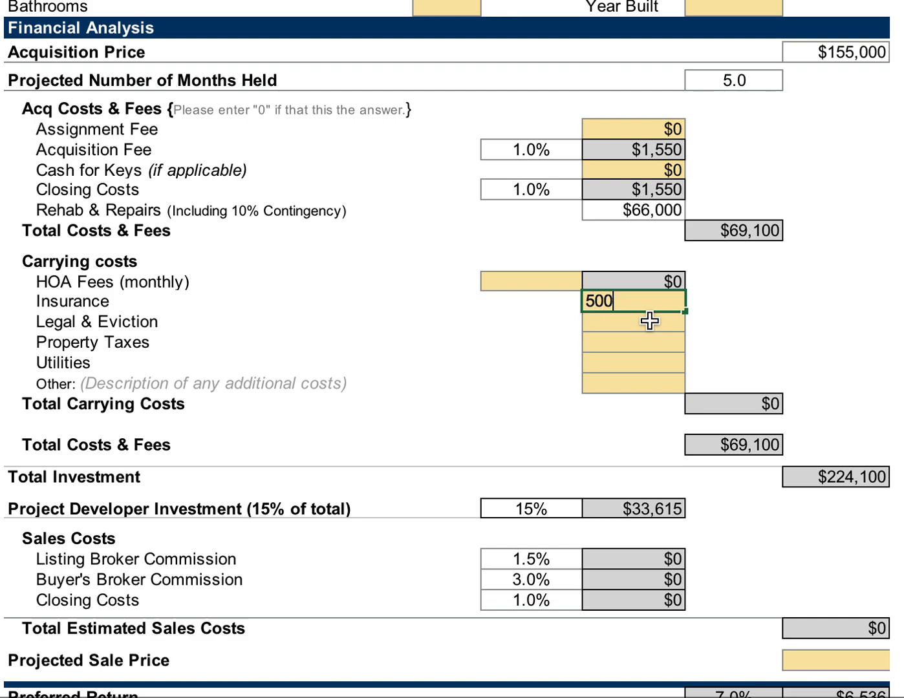
pyautogui.press('Return')
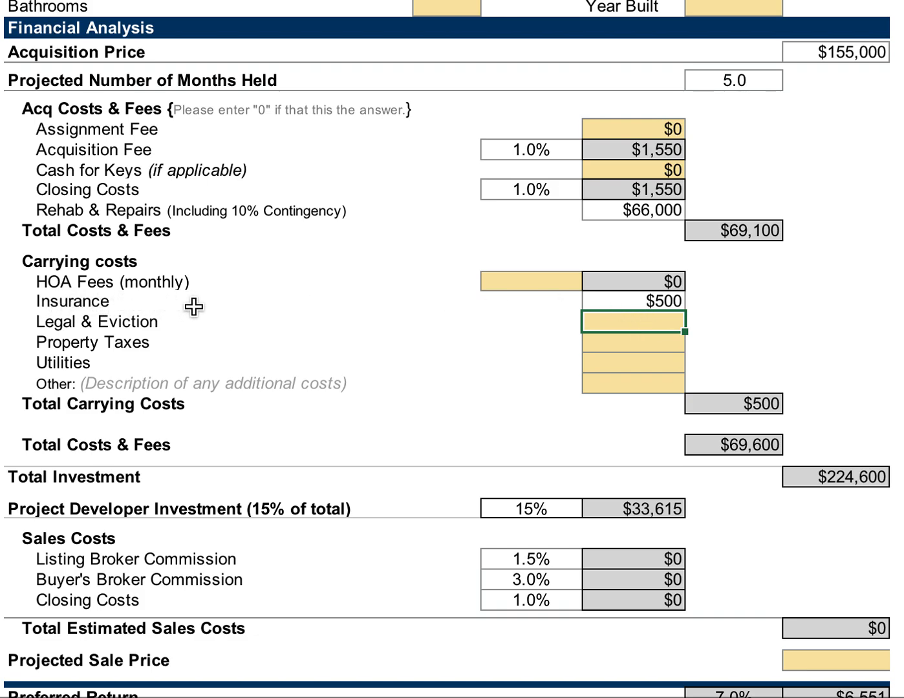
# Enter 0 for Legal & Eviction and 1000 for Property Taxes under Carrying costs
pyautogui.click(653, 299)
pyautogui.click(658, 324)
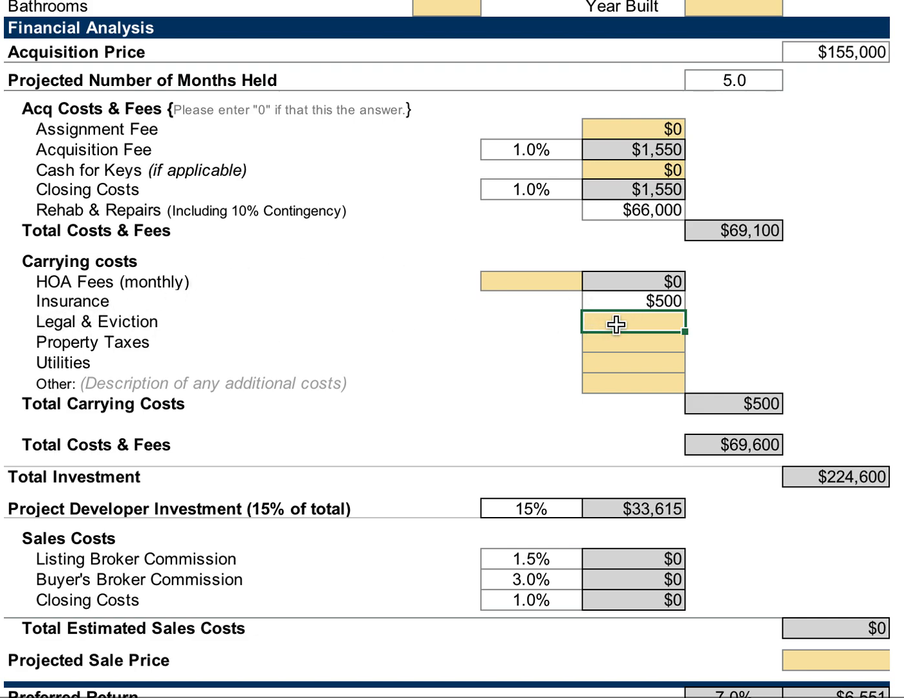
pyautogui.write('0')
pyautogui.press('Return')
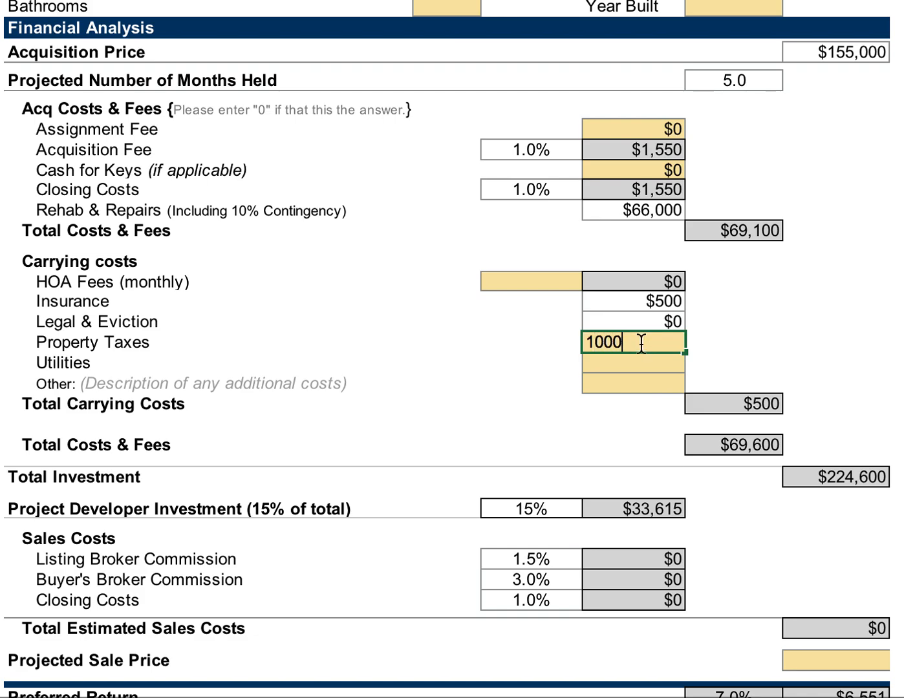
pyautogui.press('Return')
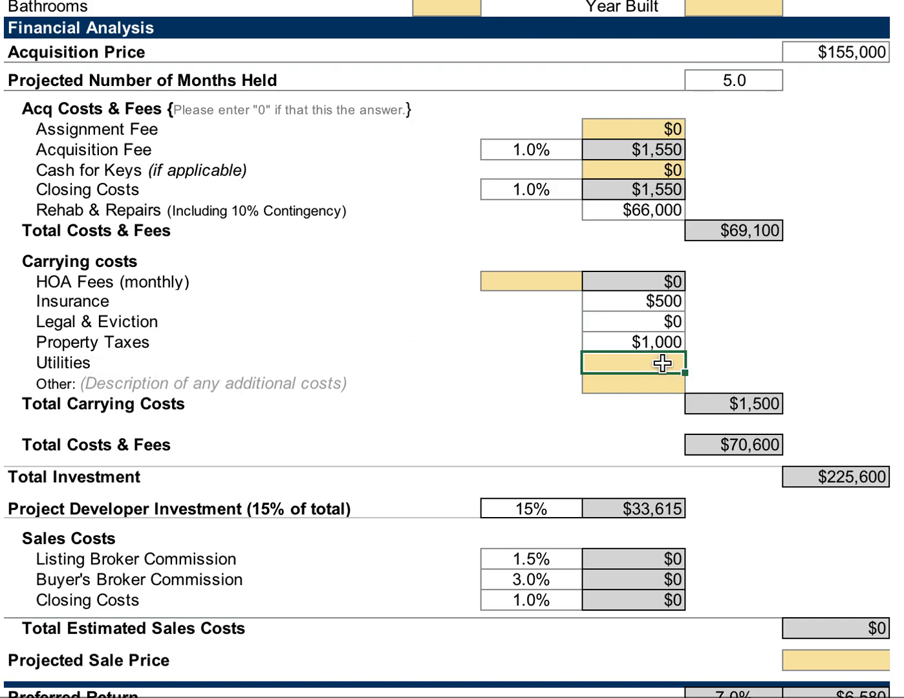
# Enter 600 for Utilities and 2000 for the Other carrying cost
pyautogui.doubleClick(663, 363)
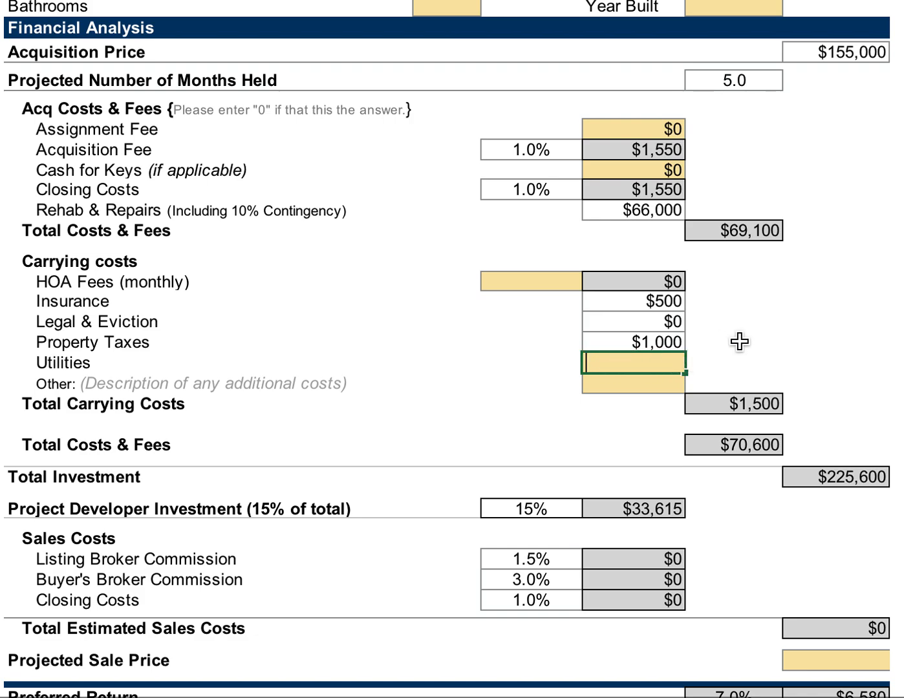
pyautogui.press('Return')
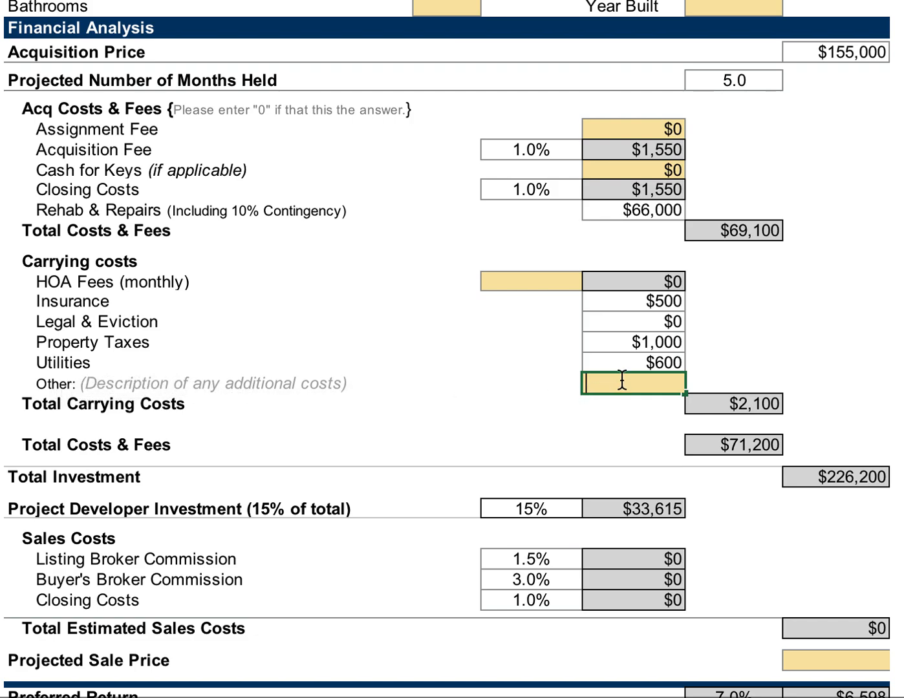
pyautogui.press('Return')
# Enter a Projected Sale Price of 350000 below the Sales Costs
pyautogui.scroll(-5, 707, 458)
pyautogui.scroll(-4, 707, 457)
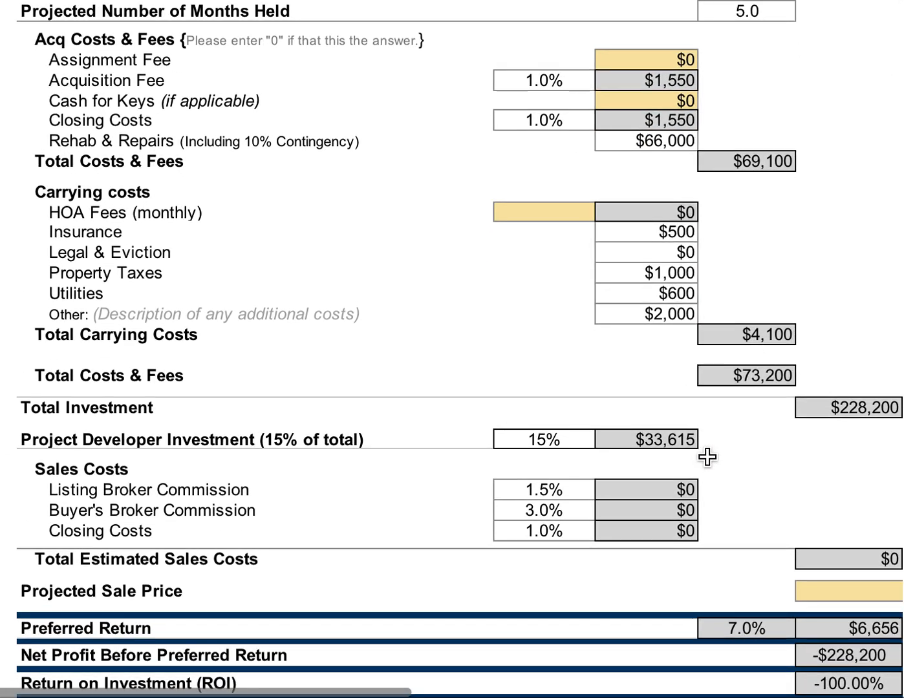
pyautogui.scroll(3, 732, 457)
pyautogui.scroll(3, 707, 456)
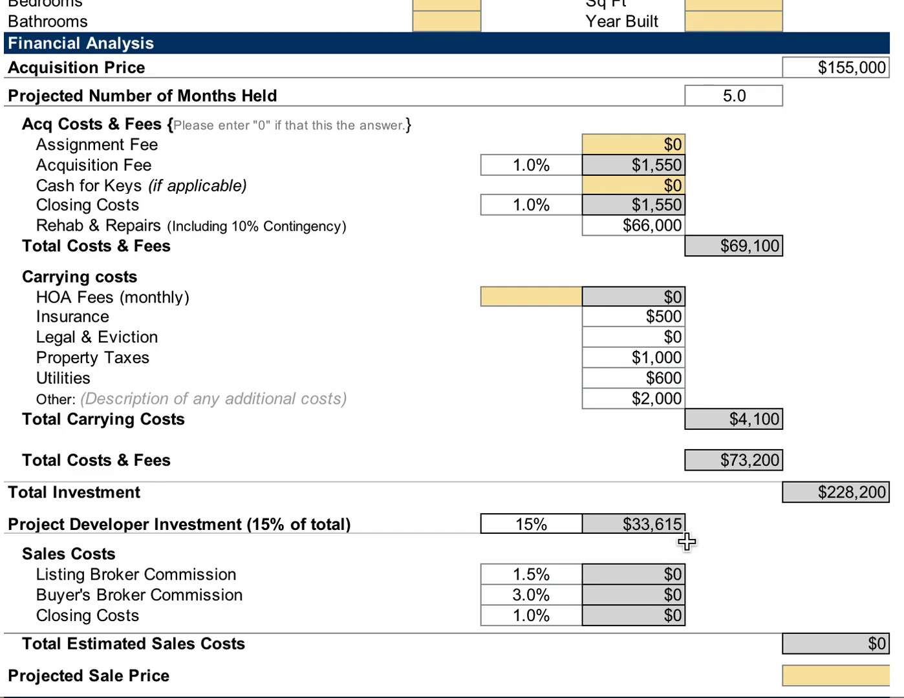
pyautogui.scroll(-5, 689, 540)
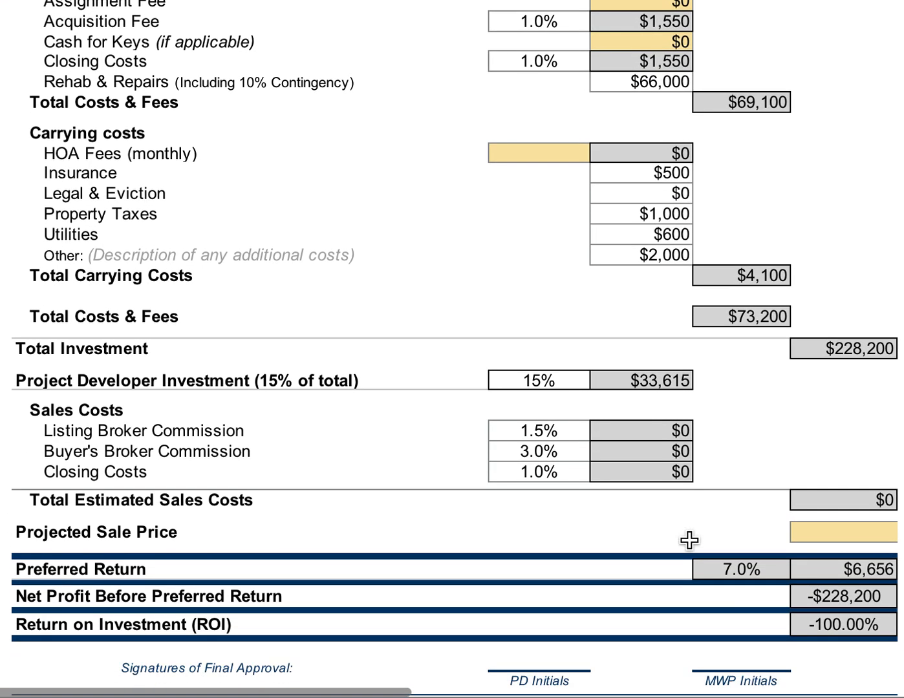
pyautogui.scroll(-1, 690, 540)
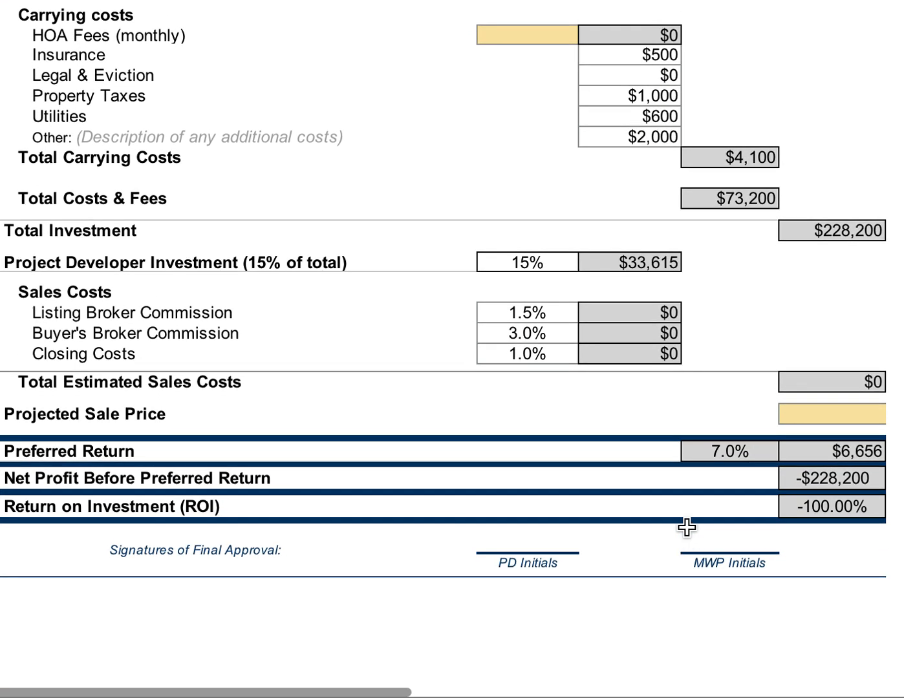
pyautogui.click(813, 417)
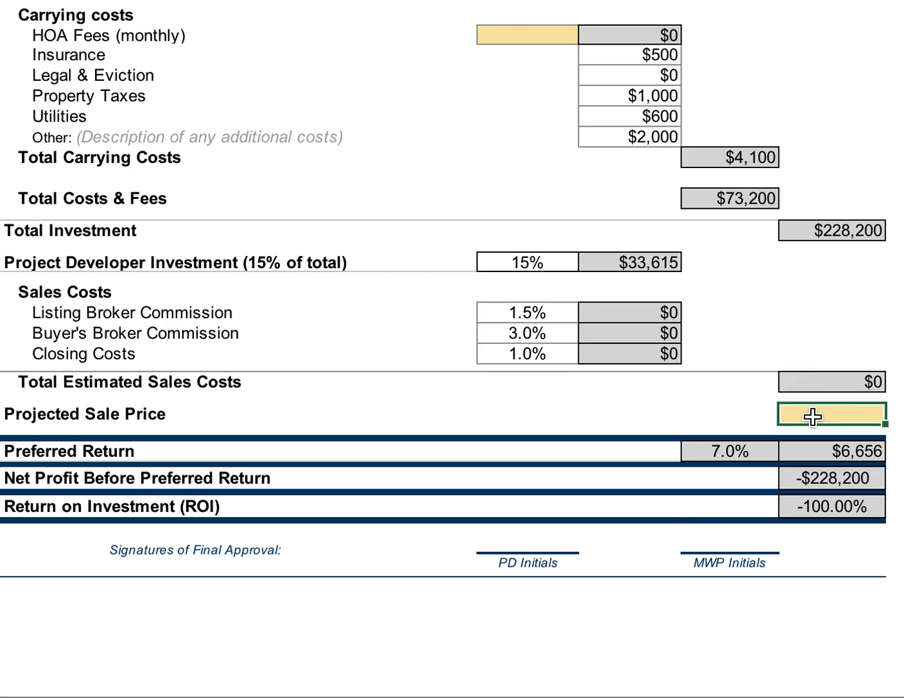
pyautogui.write('350000')
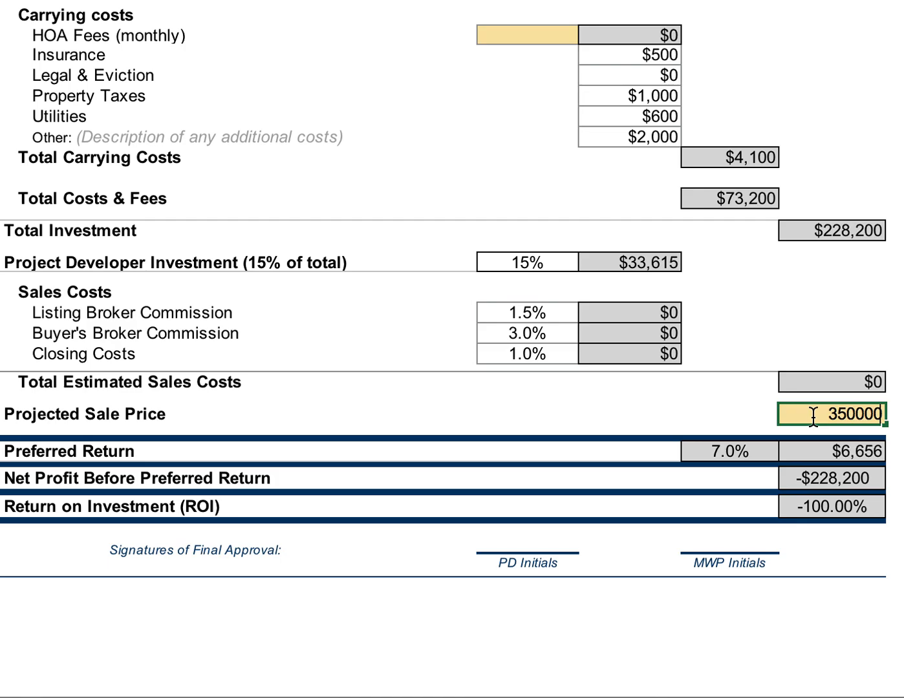
pyautogui.press('Return')
# Examine the calculated Sales Costs, Preferred Return, Net Profit Before Preferred Return and Return on Investment at the end of the analysis
pyautogui.scroll(-10, 813, 417)
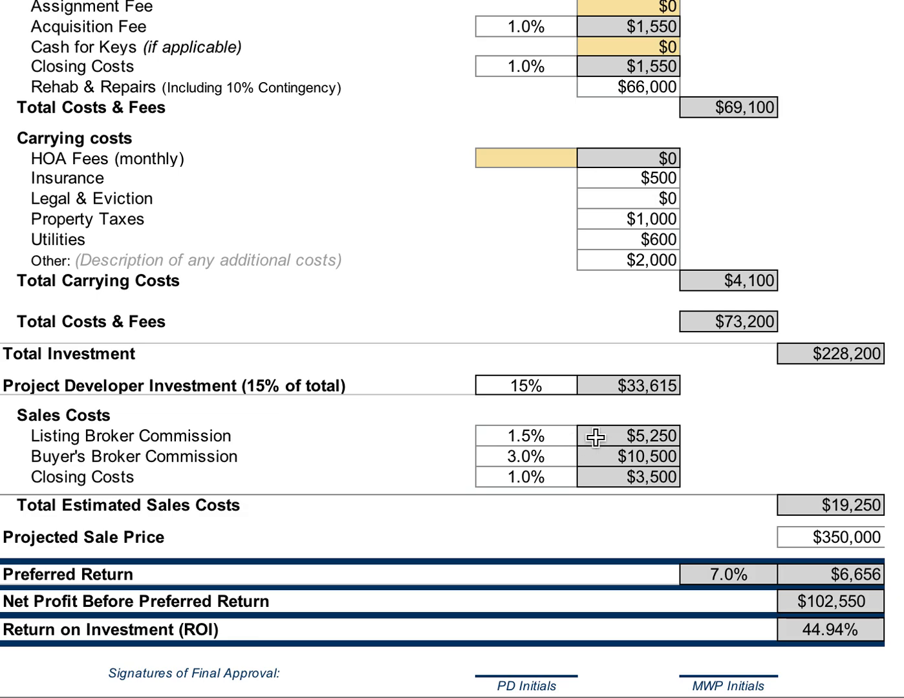
pyautogui.rightClick(678, 451)
pyautogui.press('Escape')
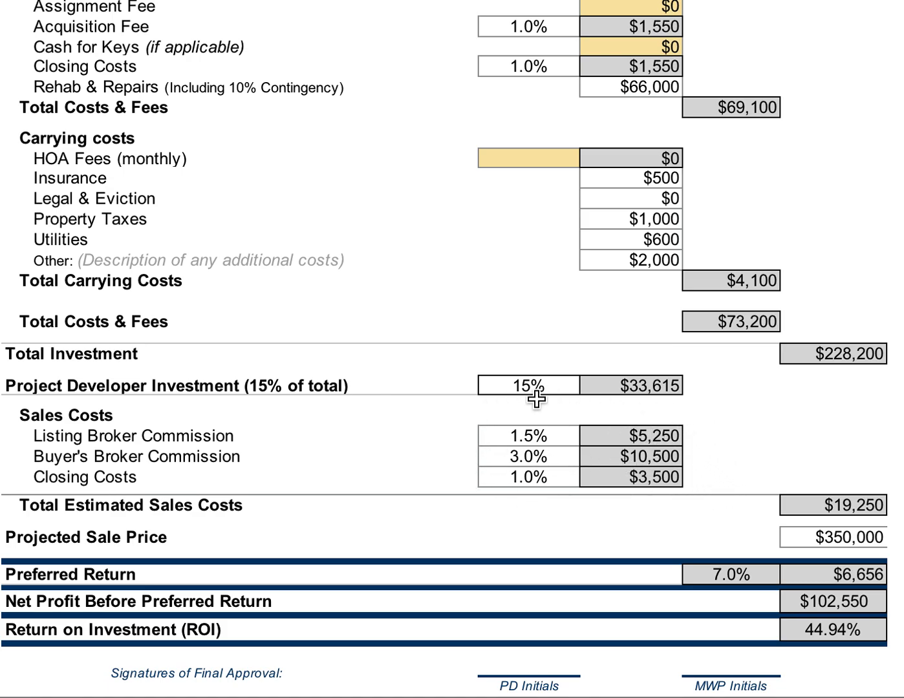
pyautogui.scroll(-1, 714, 523)
pyautogui.scroll(1, 714, 523)
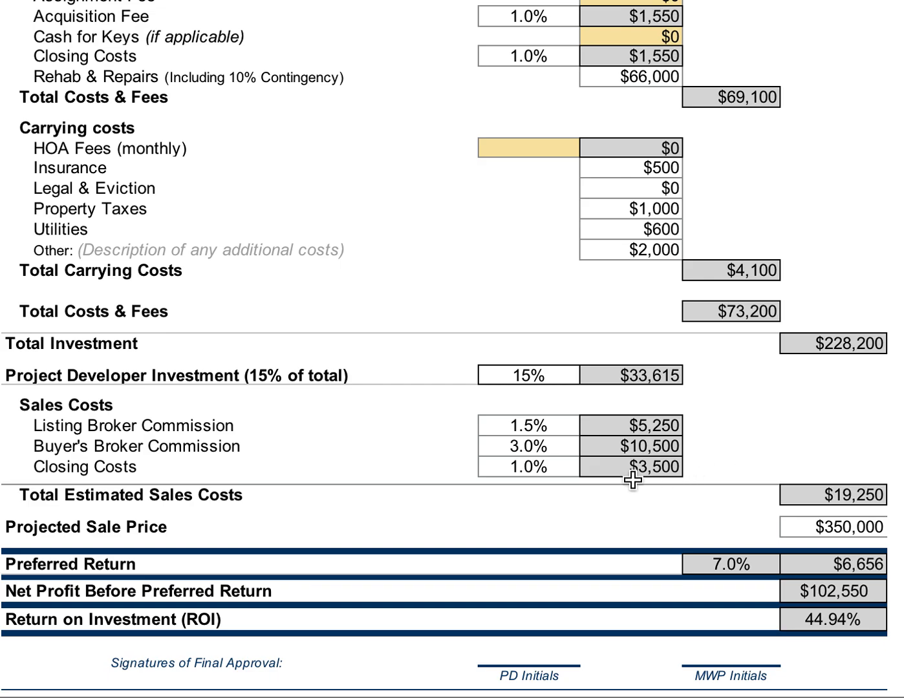
pyautogui.scroll(-1, 776, 516)
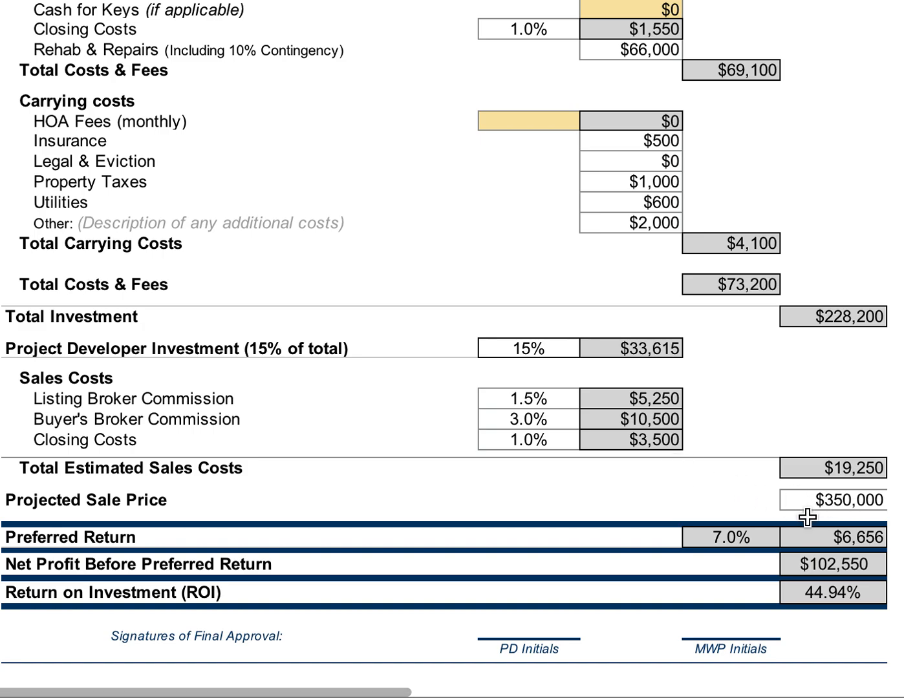
pyautogui.scroll(-1, 808, 517)
pyautogui.hscroll(1, 807, 517)
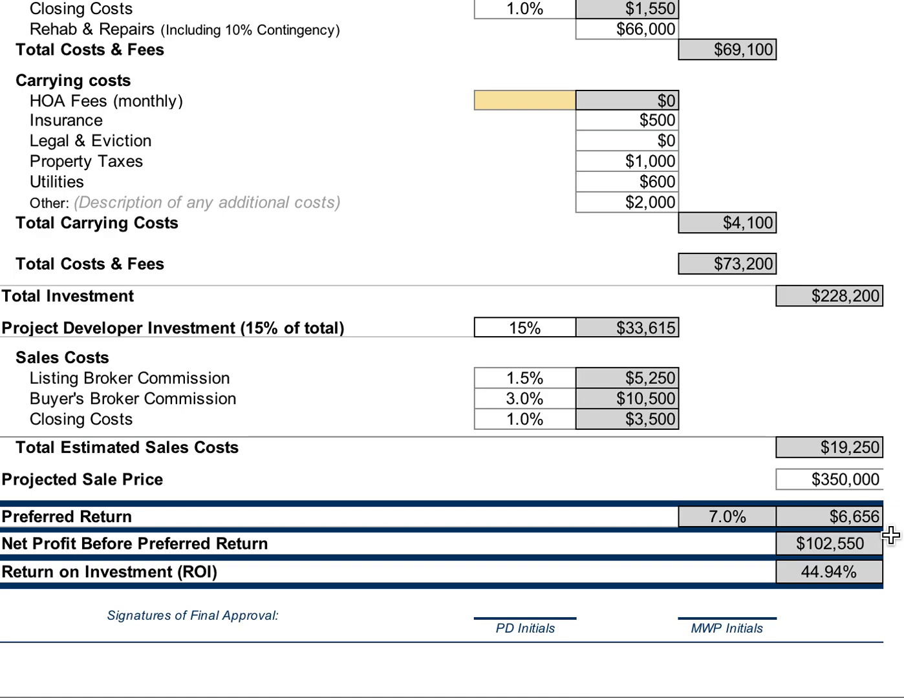
pyautogui.scroll(3, 892, 535)
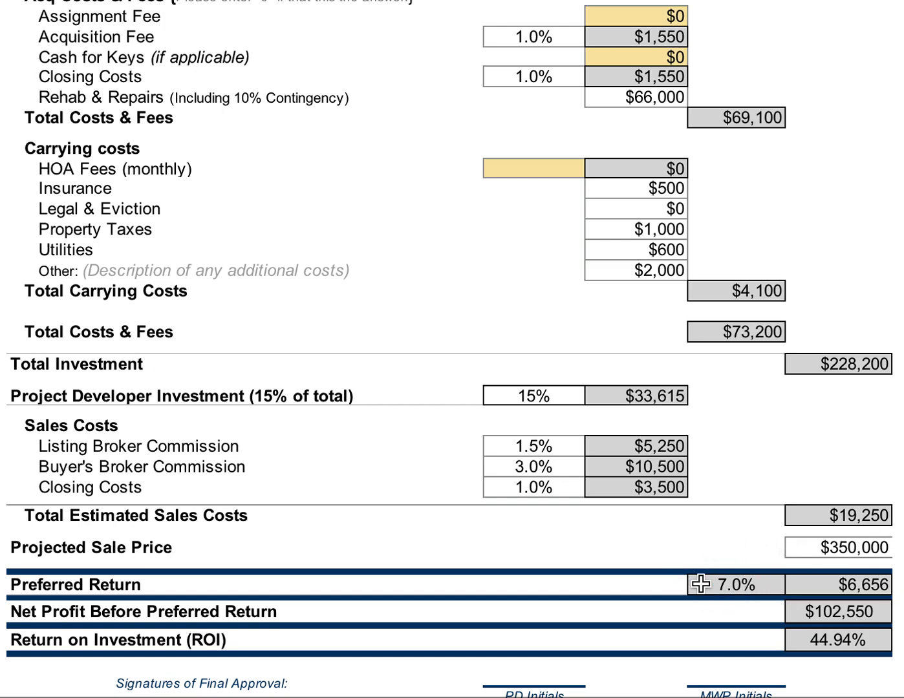
pyautogui.scroll(-1, 748, 583)
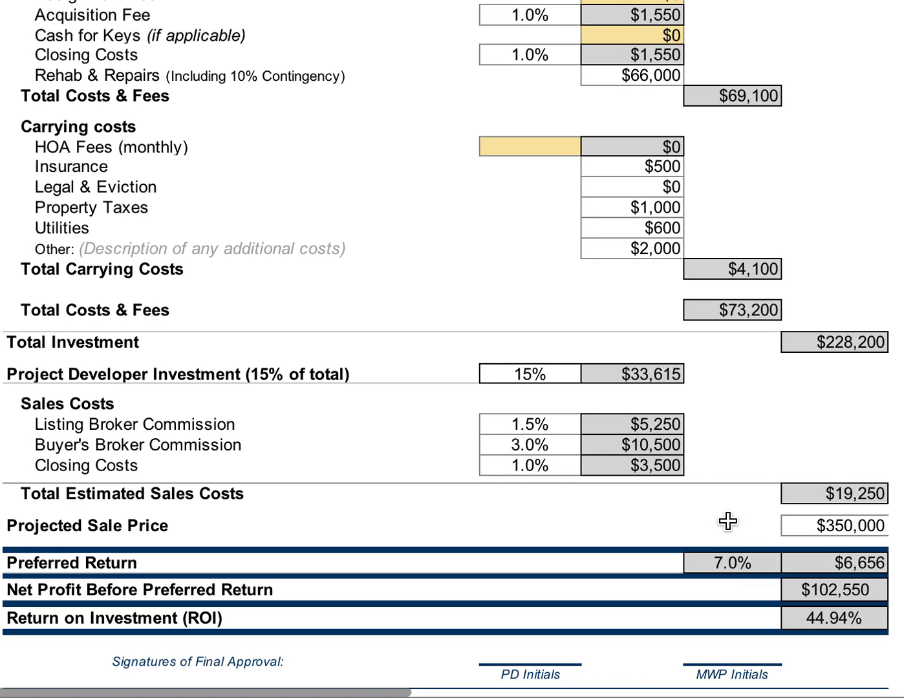
# Check the Acquisition Price and Projected Number of Months Held against the Preferred Return, Net Profit and ROI rows at the end of the analysis
pyautogui.scroll(5, 719, 452)
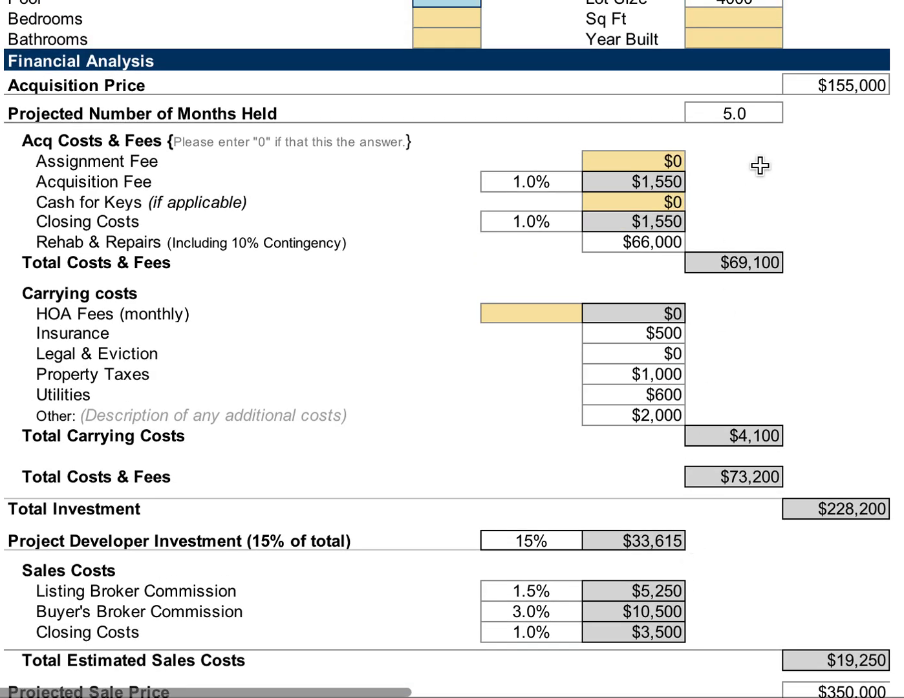
pyautogui.scroll(-6, 729, 409)
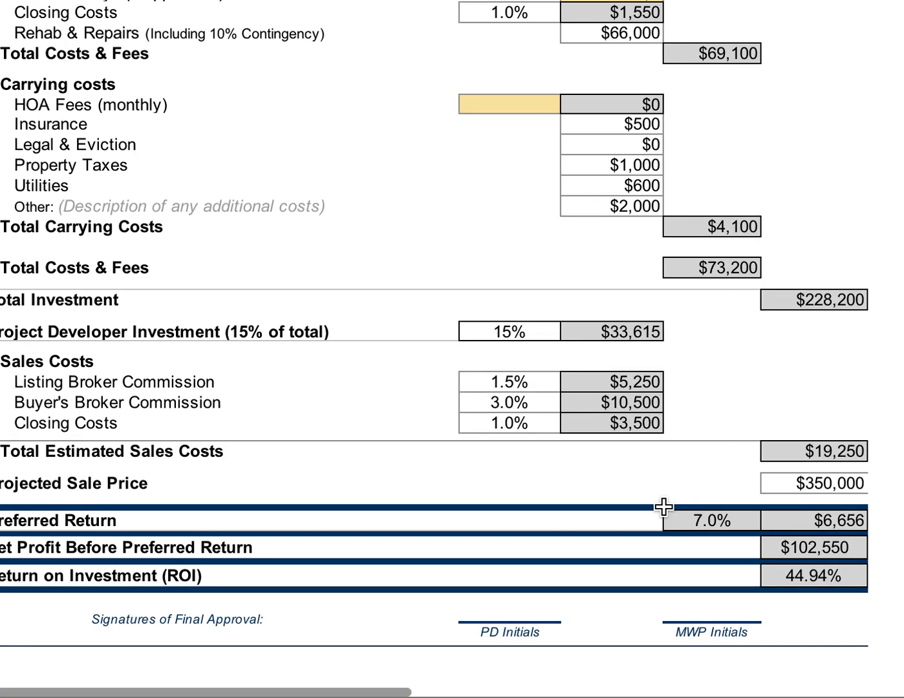
pyautogui.scroll(2, 647, 540)
pyautogui.scroll(1, 655, 545)
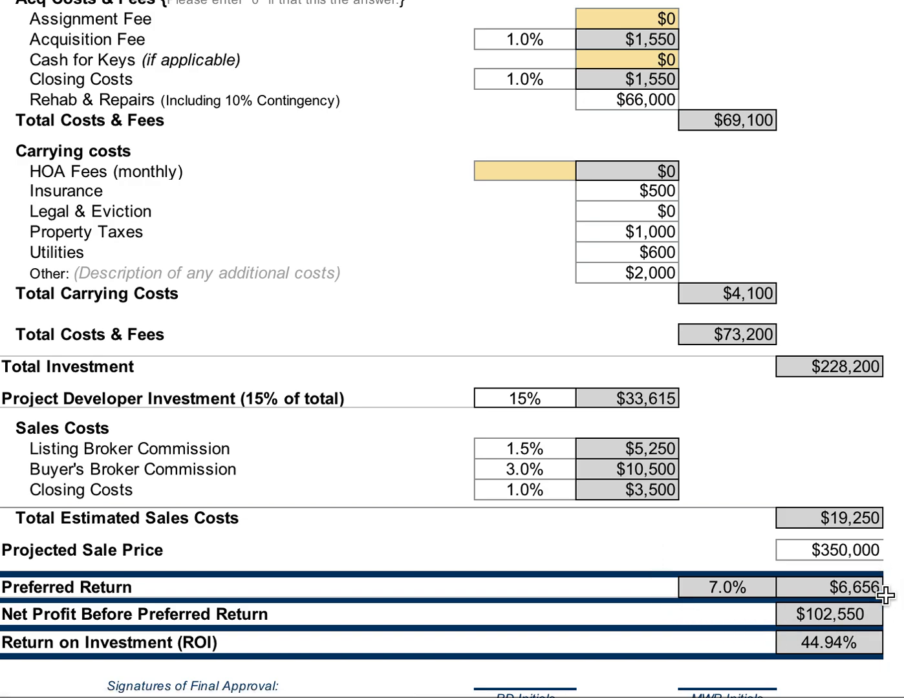
pyautogui.scroll(1, 886, 603)
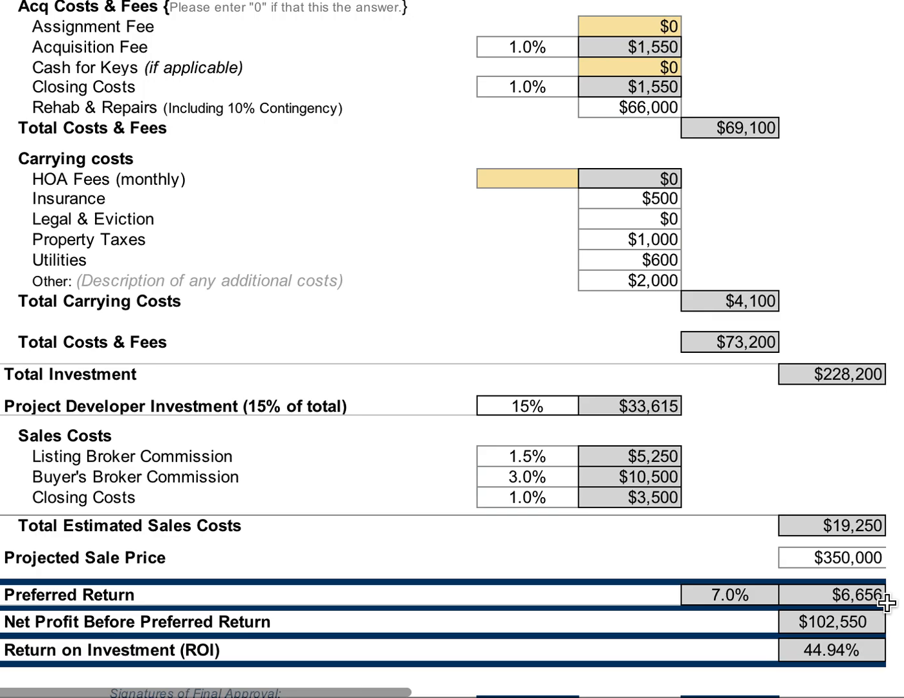
pyautogui.hscroll(-1, 887, 603)
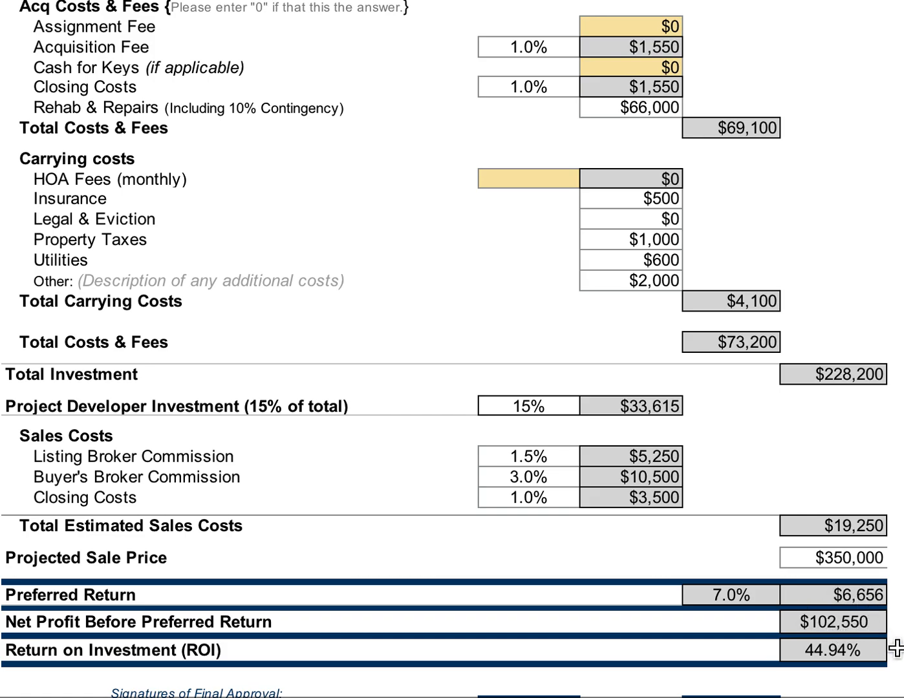
pyautogui.scroll(-1, 896, 648)
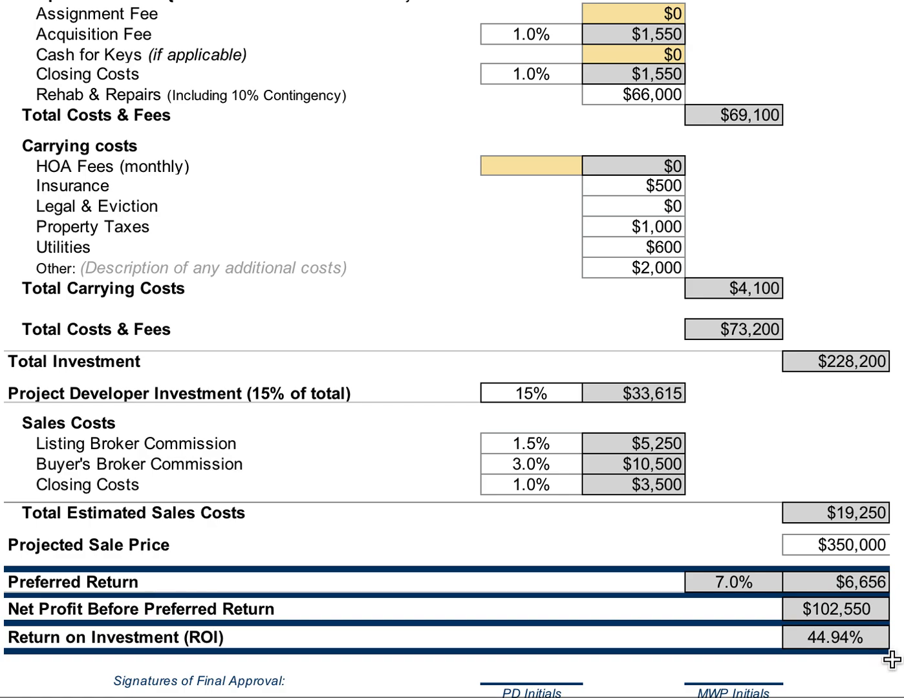
pyautogui.scroll(1, 892, 660)
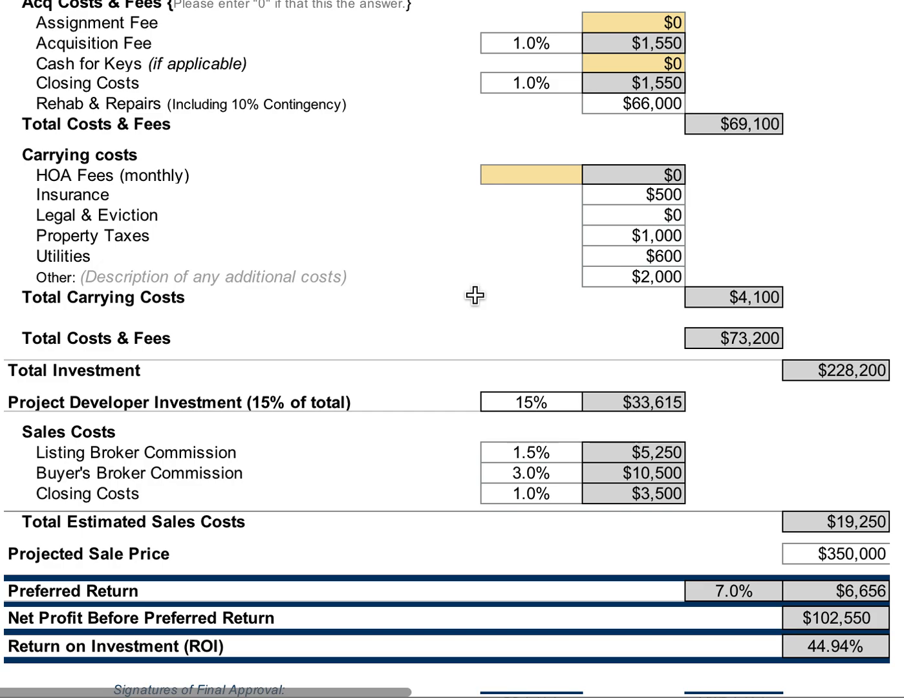
# Review the whole underwriting sheet from the Parcel Number header and Property Checklist & Details through the Financial Analysis to the ROI row
pyautogui.scroll(5, 475, 296)
pyautogui.scroll(12, 476, 295)
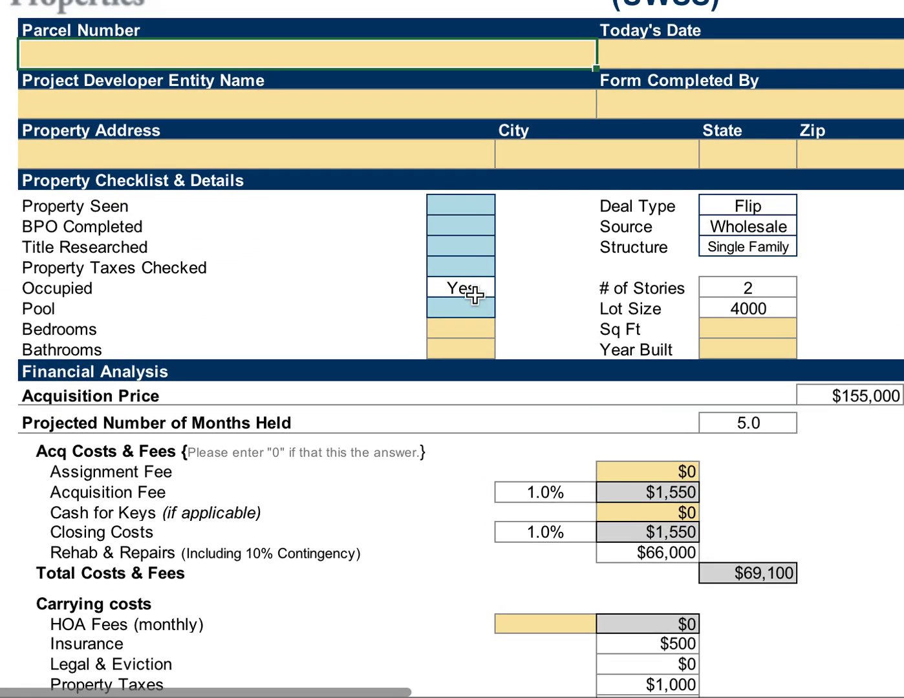
pyautogui.scroll(2, 475, 295)
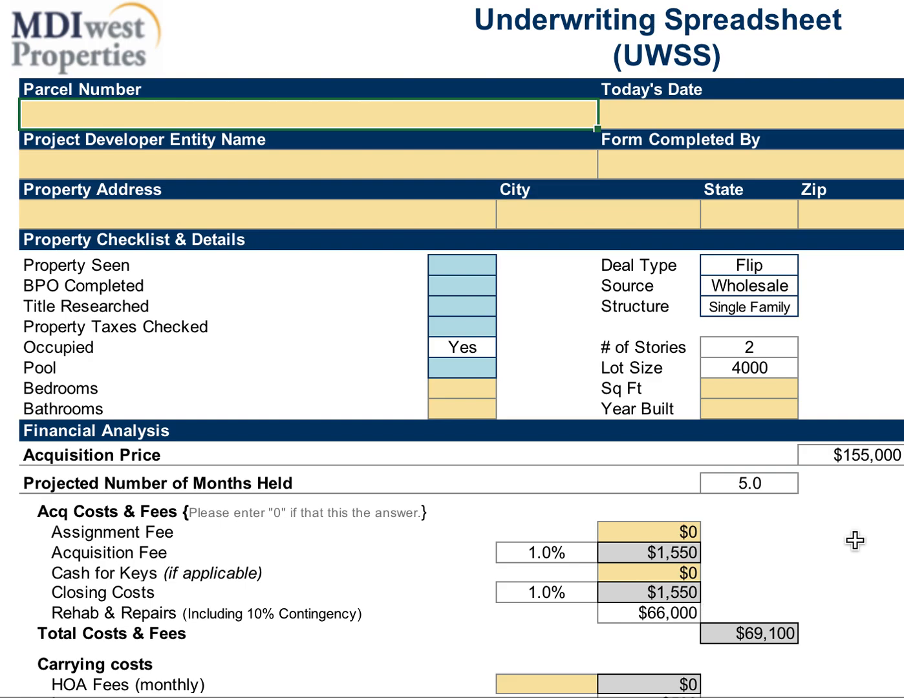
pyautogui.hscroll(1, 854, 540)
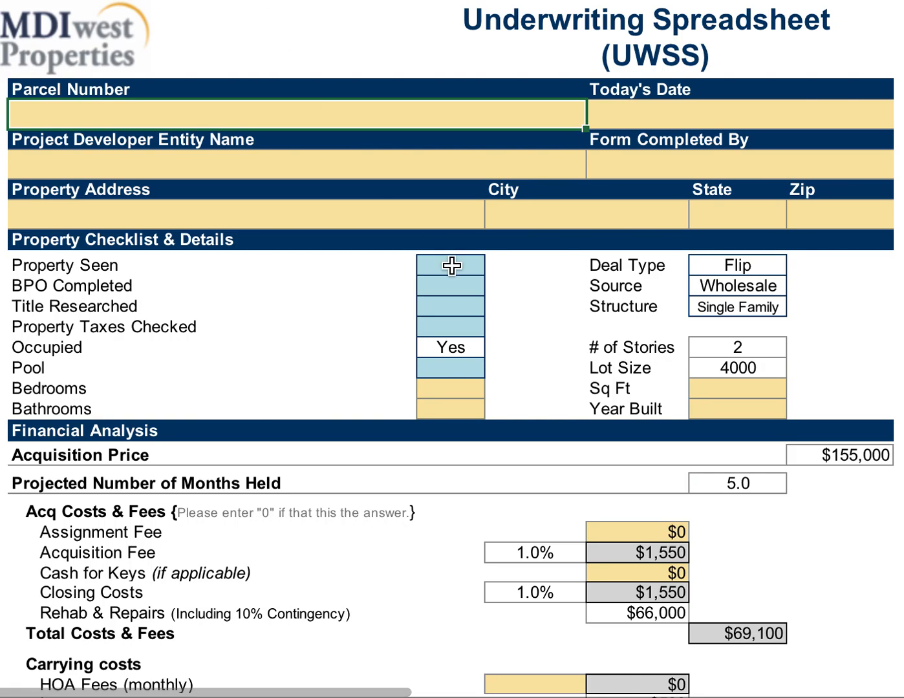
pyautogui.scroll(-5, 826, 579)
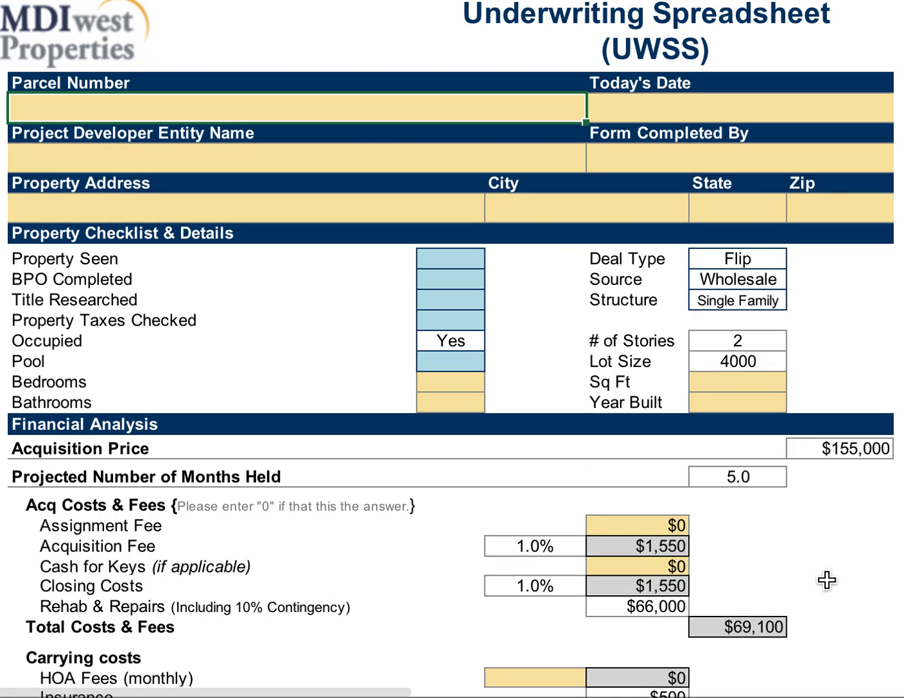
pyautogui.scroll(-6, 827, 580)
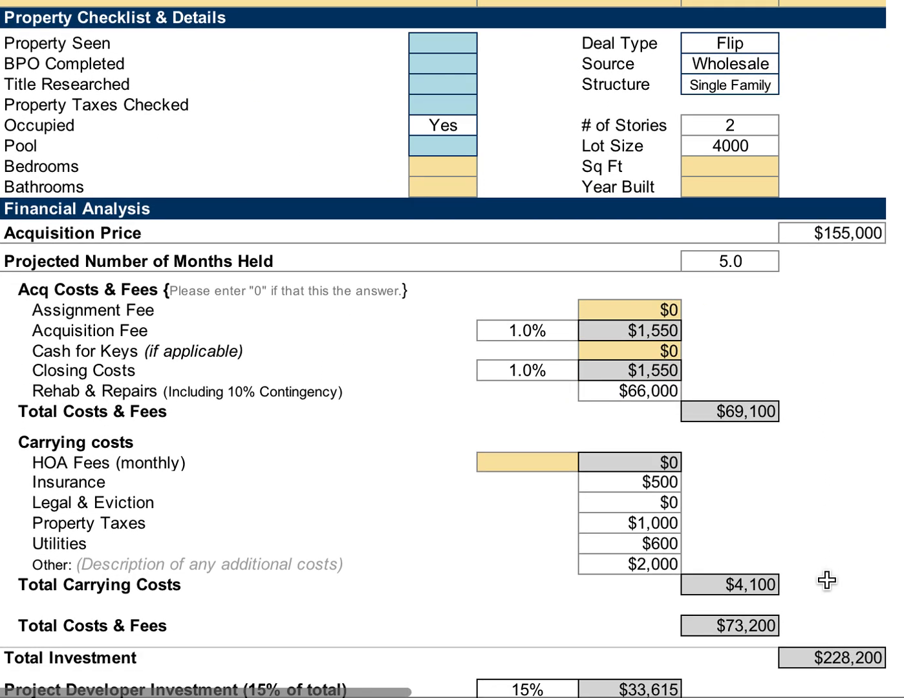
pyautogui.scroll(-3, 827, 580)
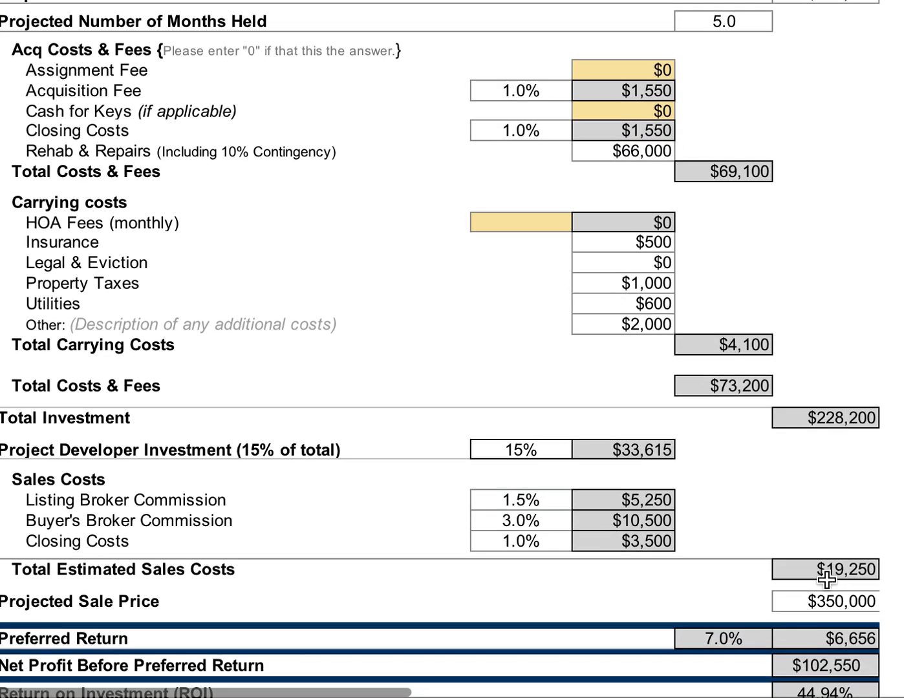
pyautogui.hscroll(-1, 827, 580)
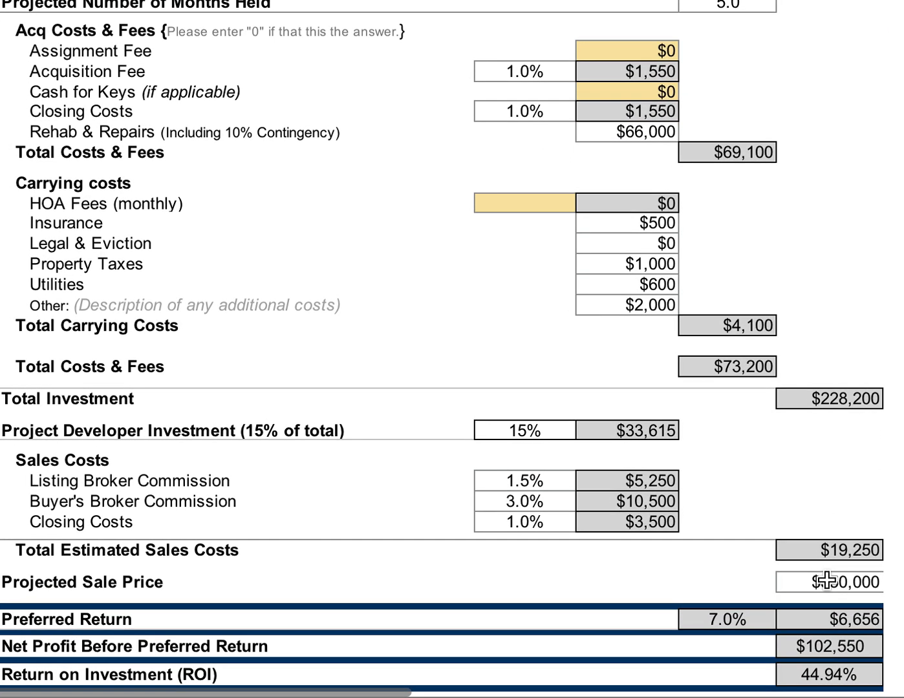